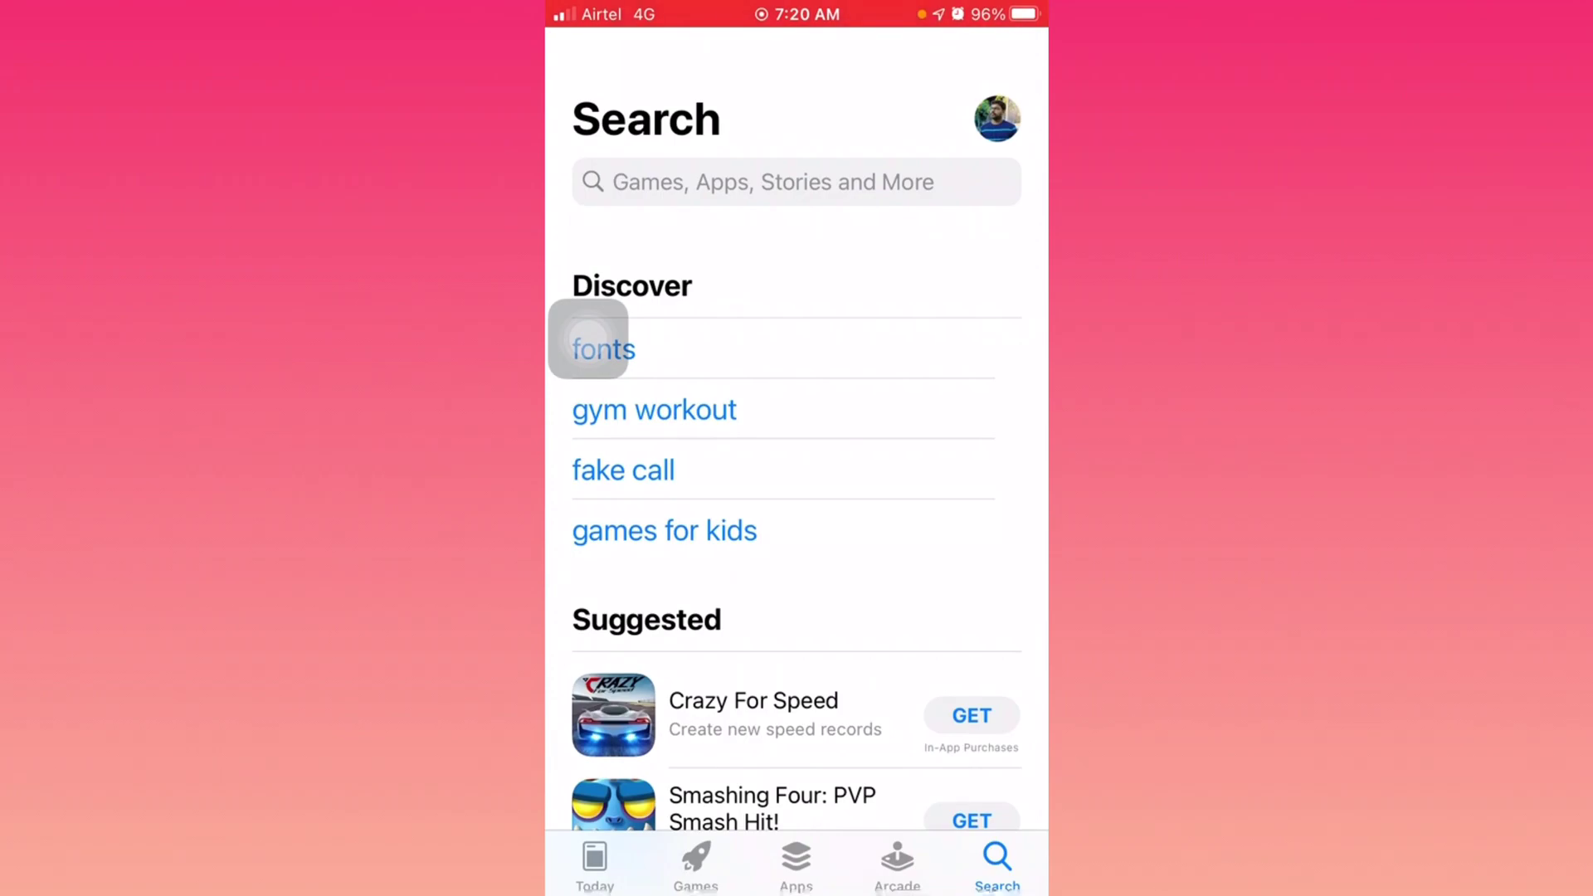
Search the App Store for 'google classroom' and open the installed Google Classroom app
left_click(797, 182)
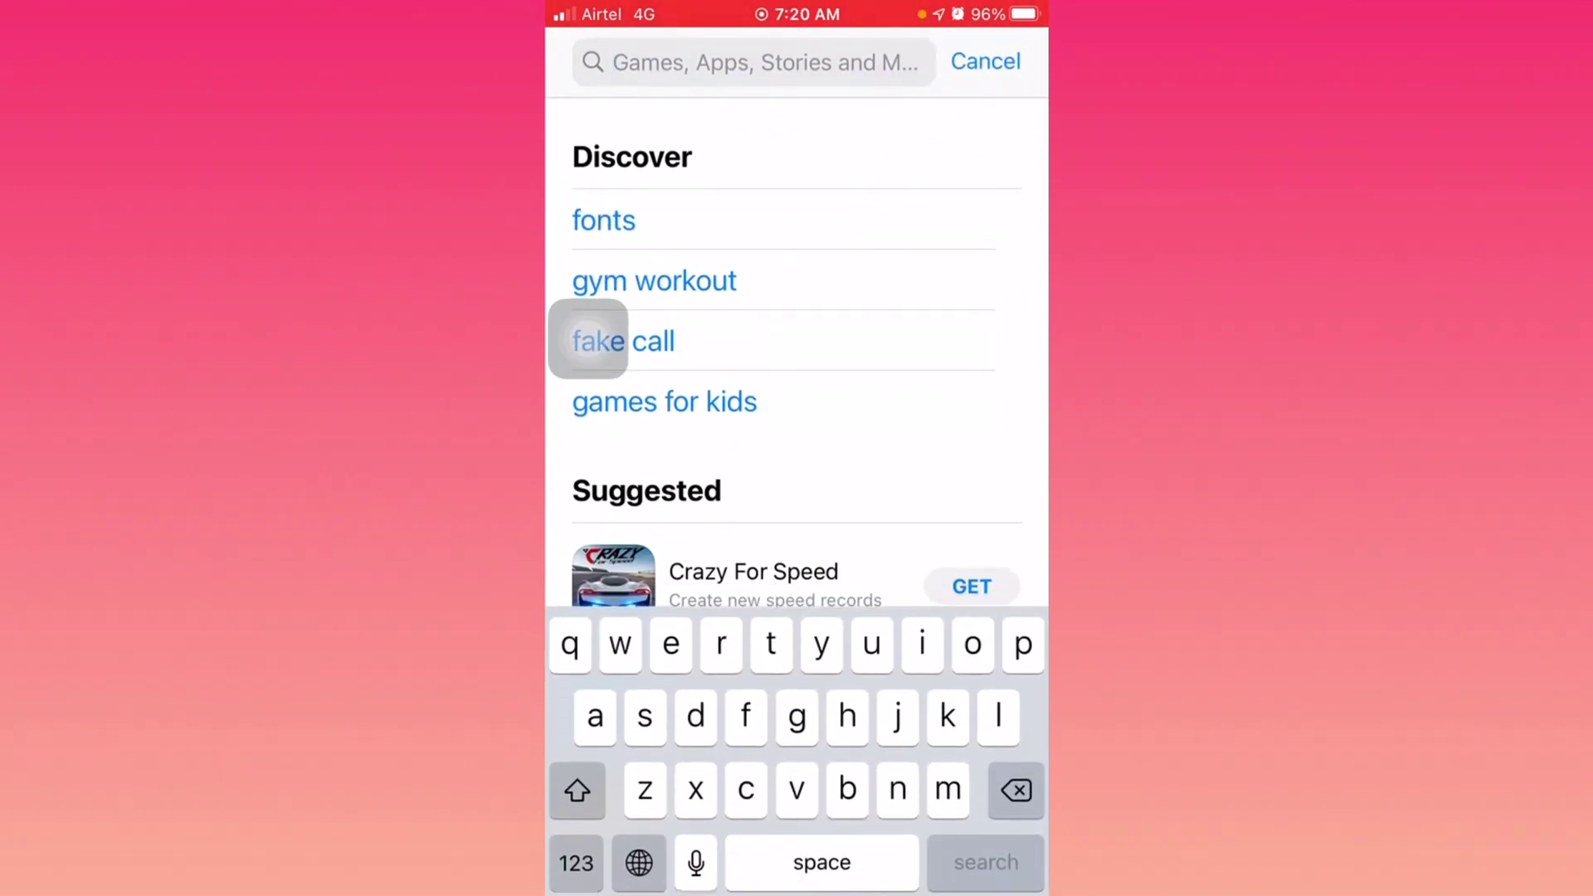
type("googl")
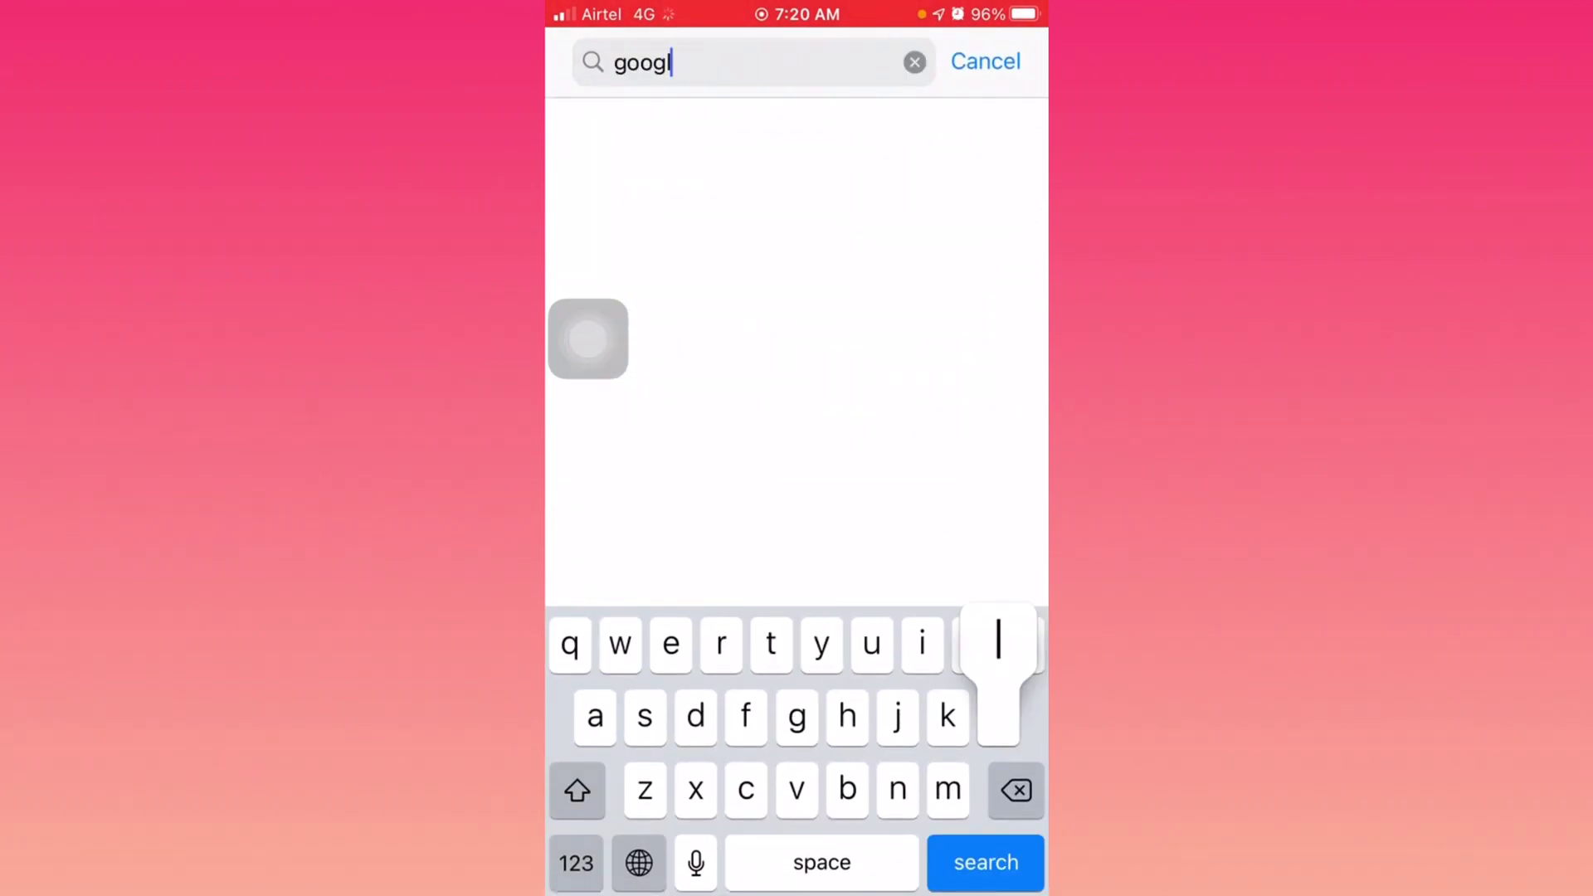
type("e class")
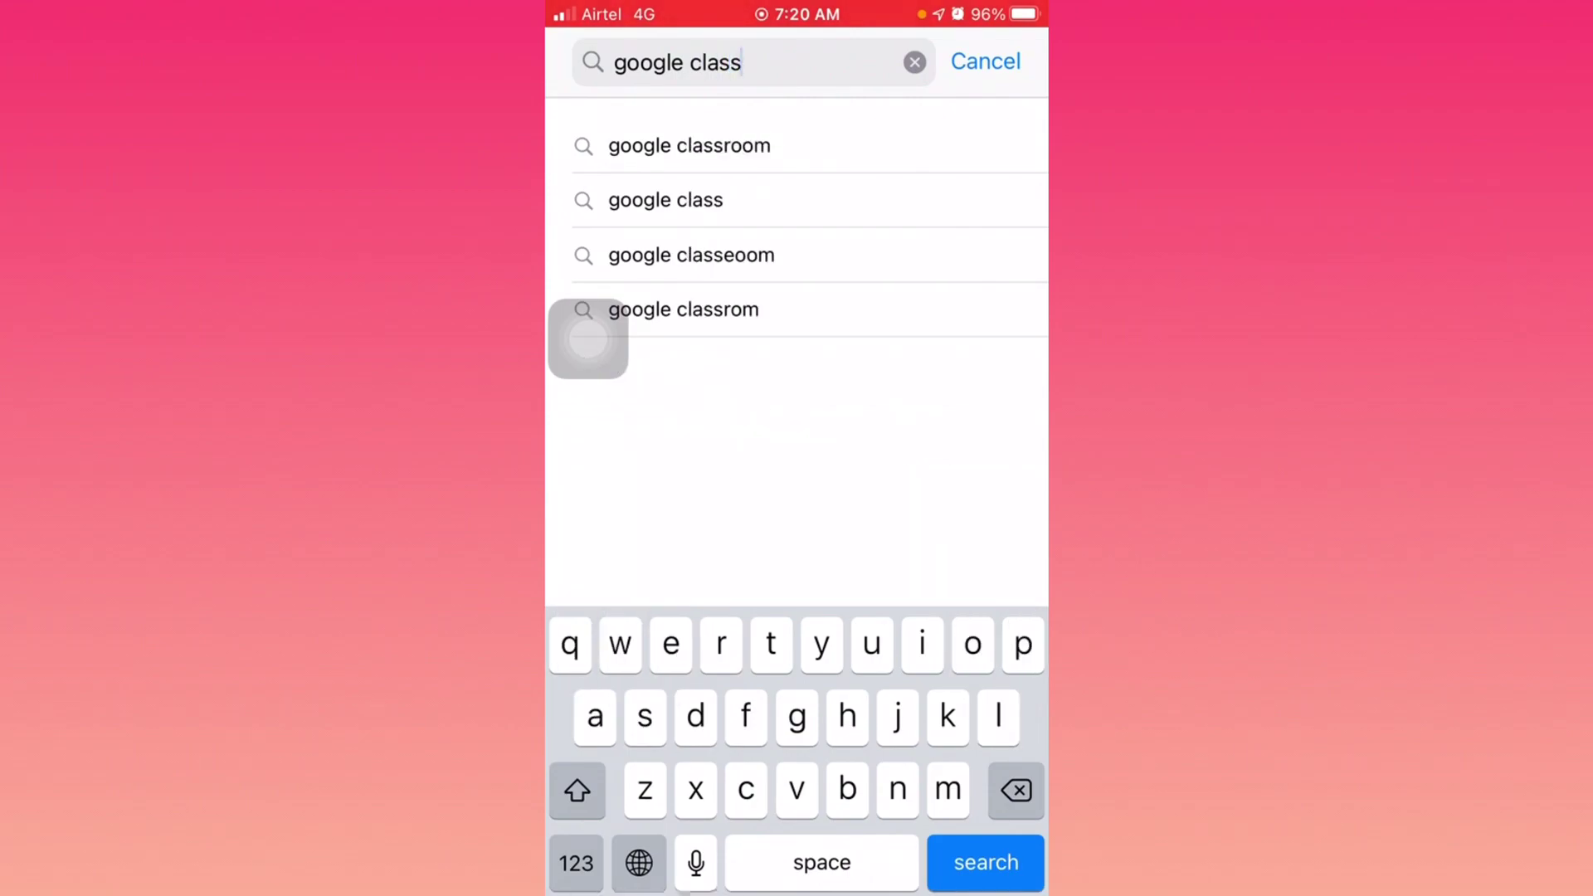
left_click(689, 145)
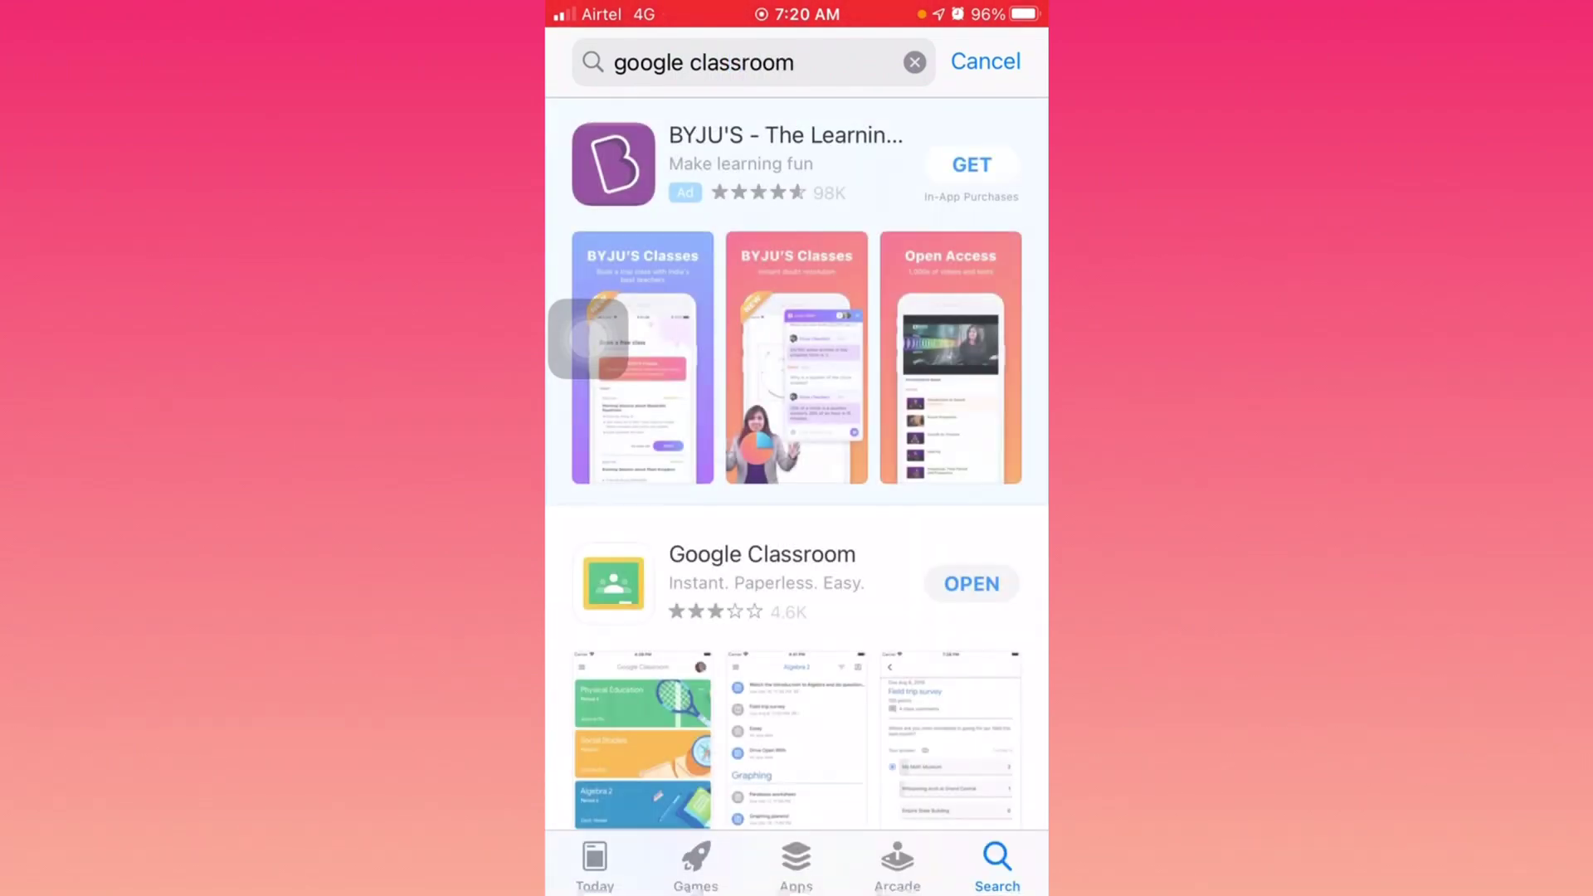
scroll(796, 465, "down", 3)
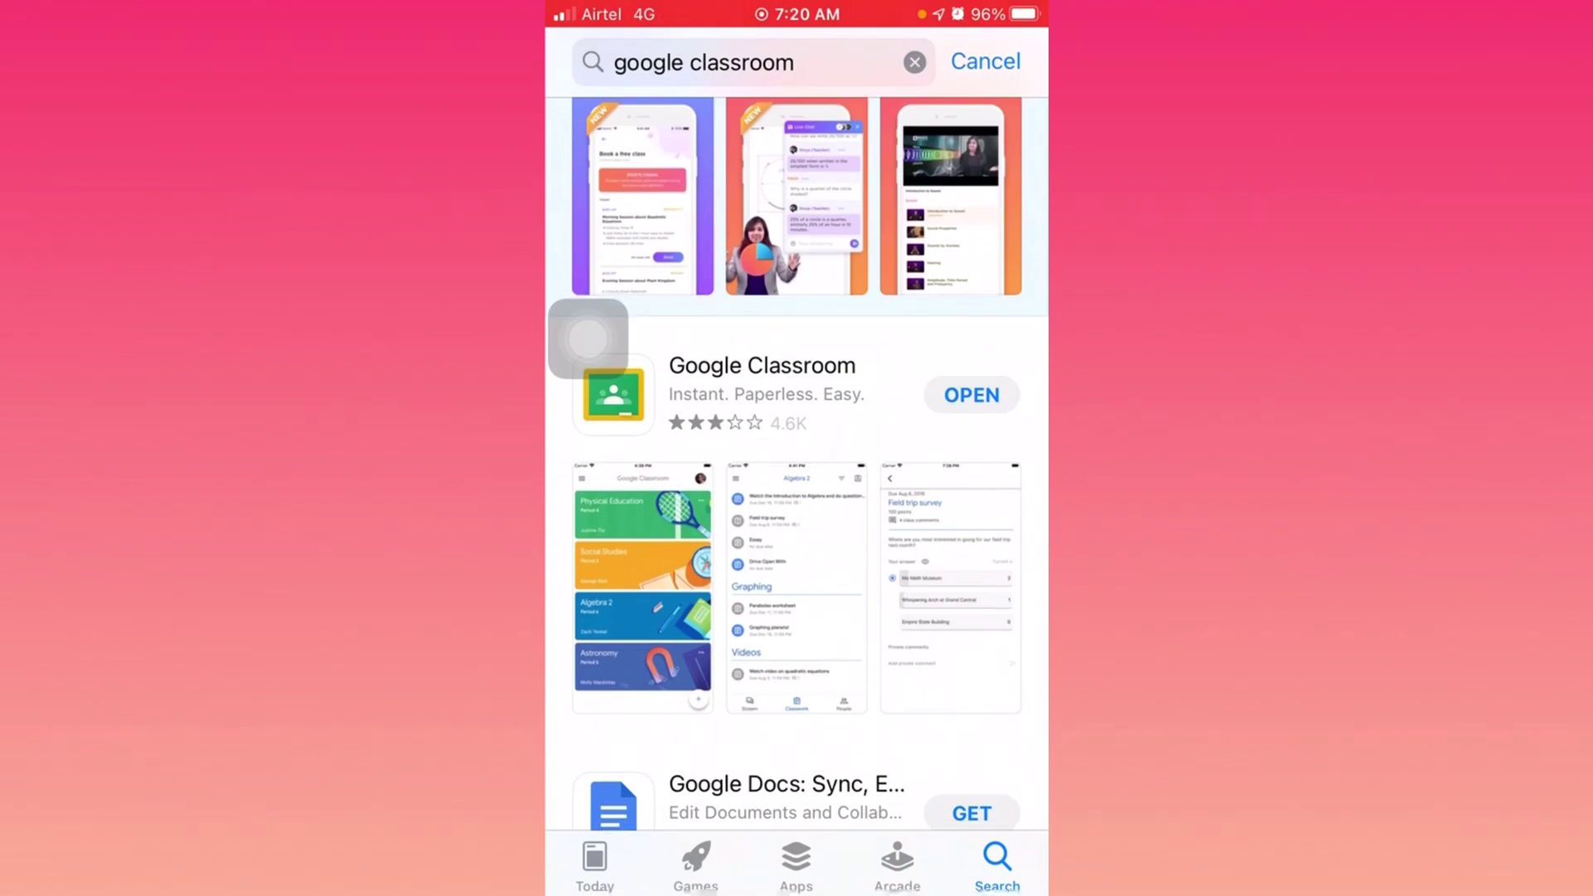
left_click(969, 395)
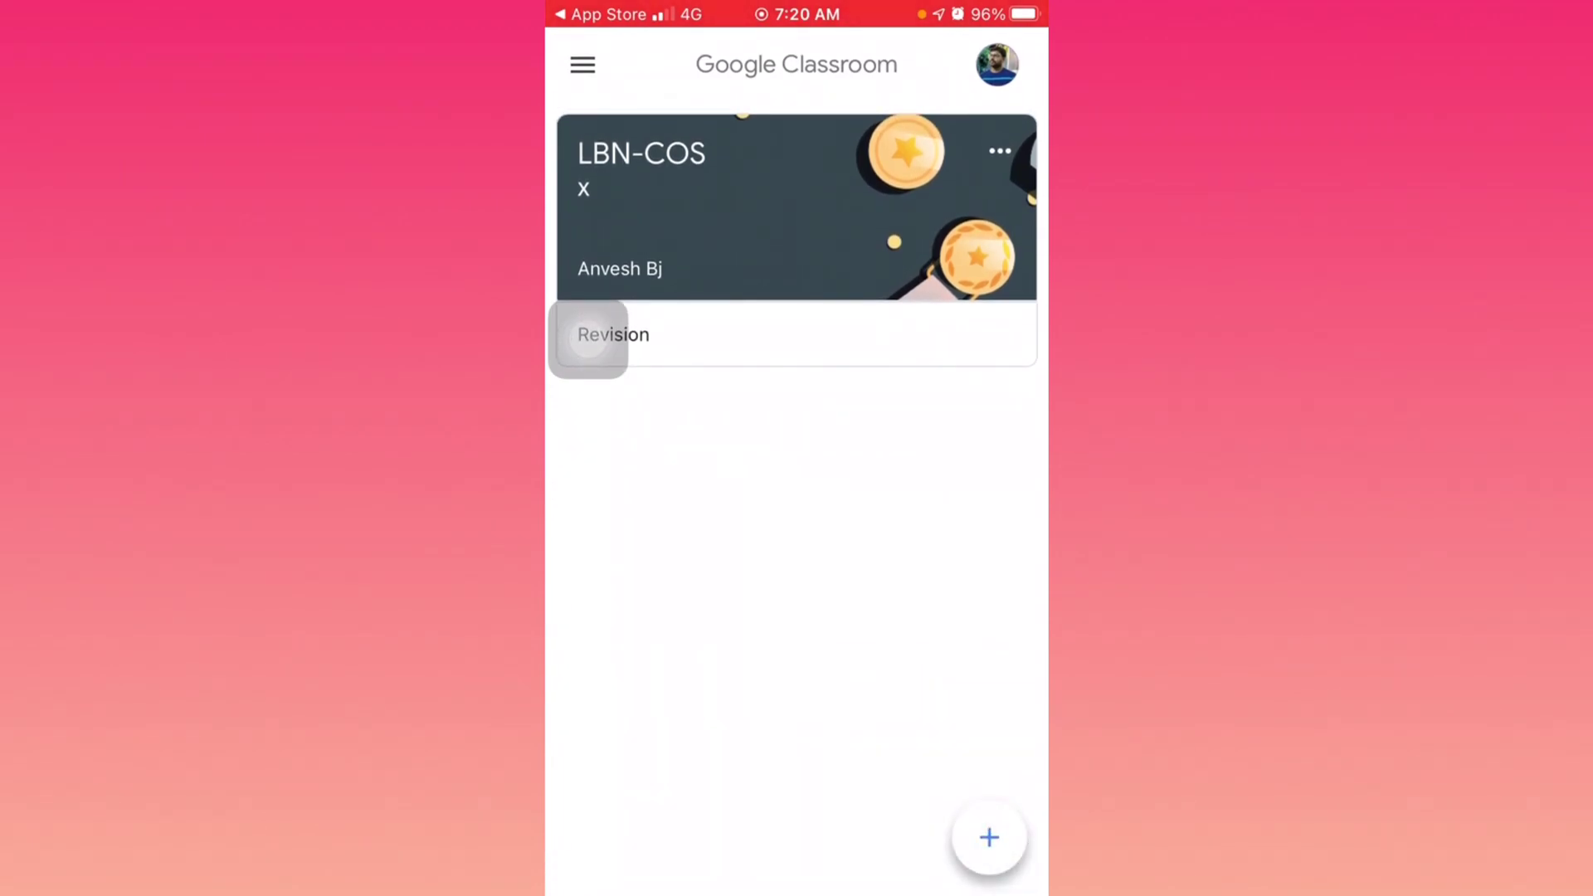
left_click(989, 837)
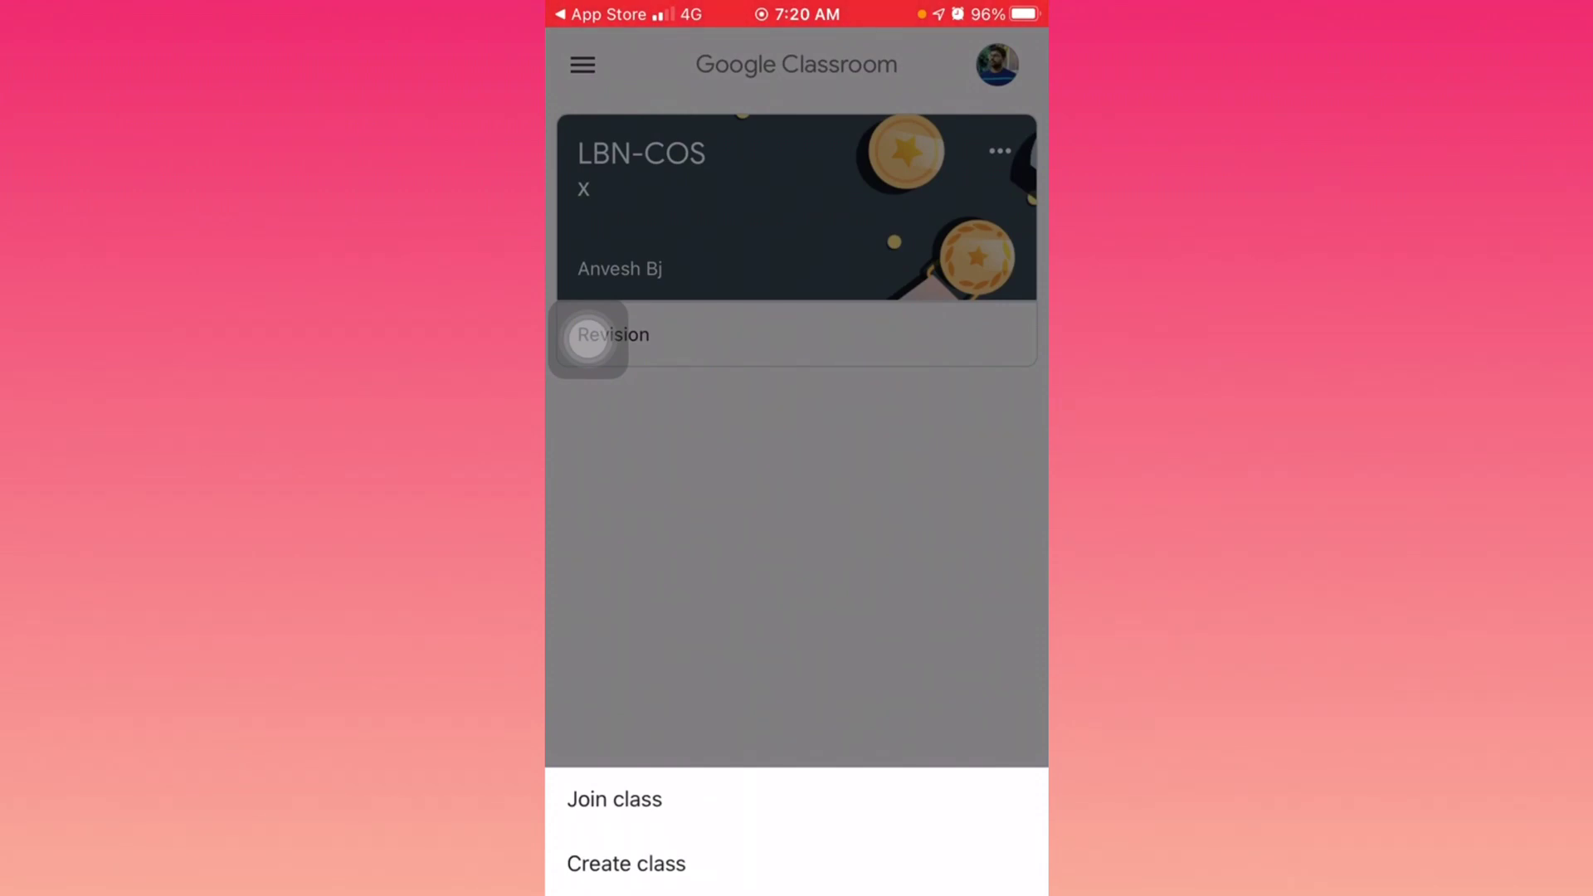
left_click(614, 799)
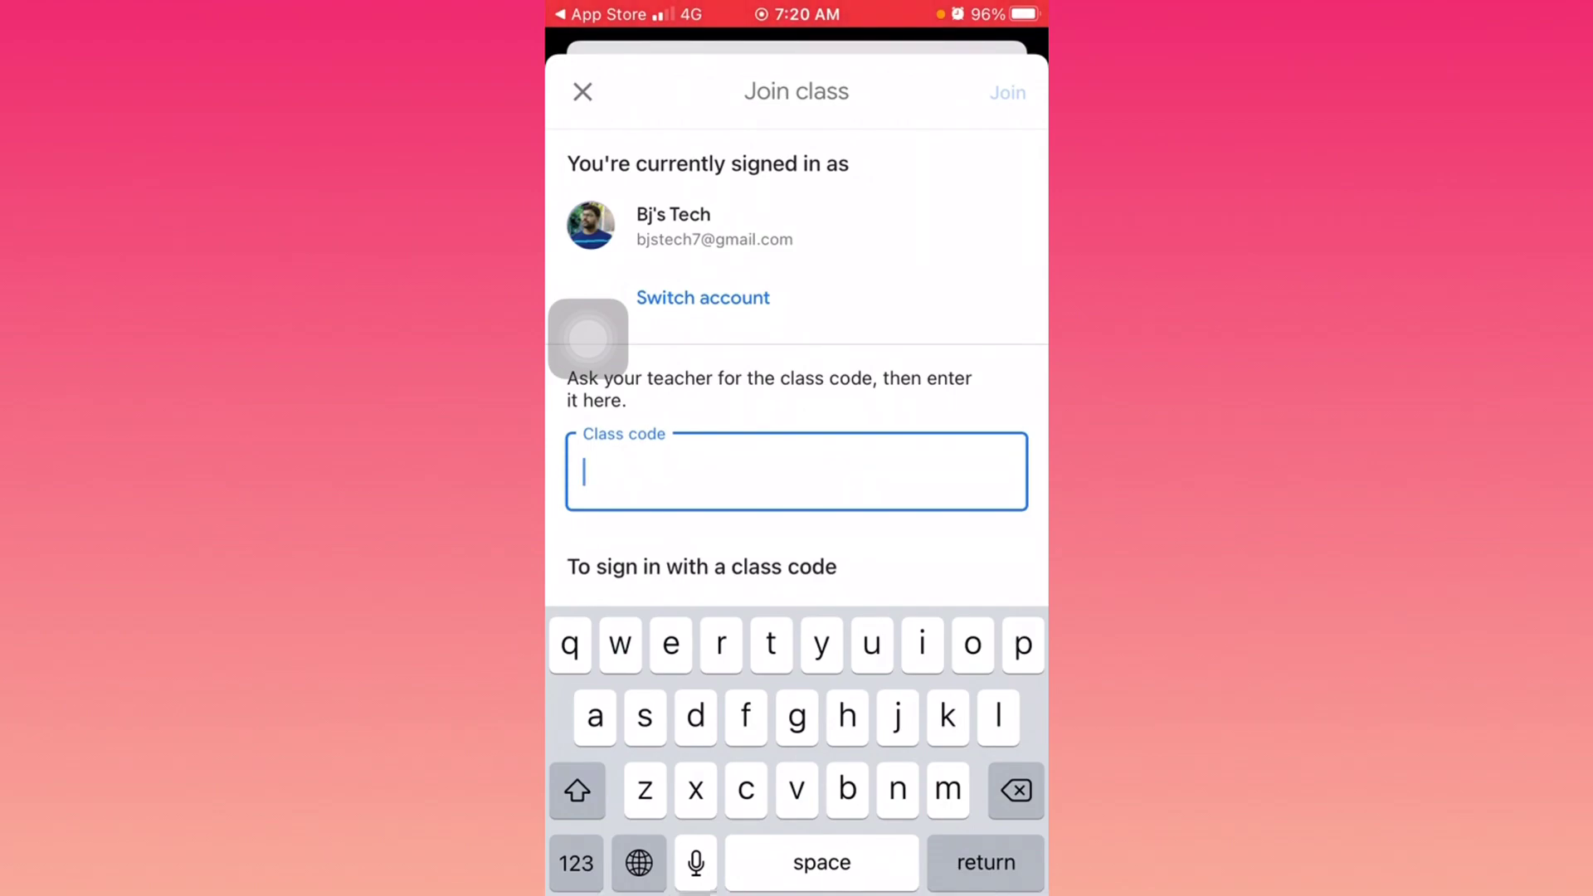
left_click(576, 863)
left_click(576, 863)
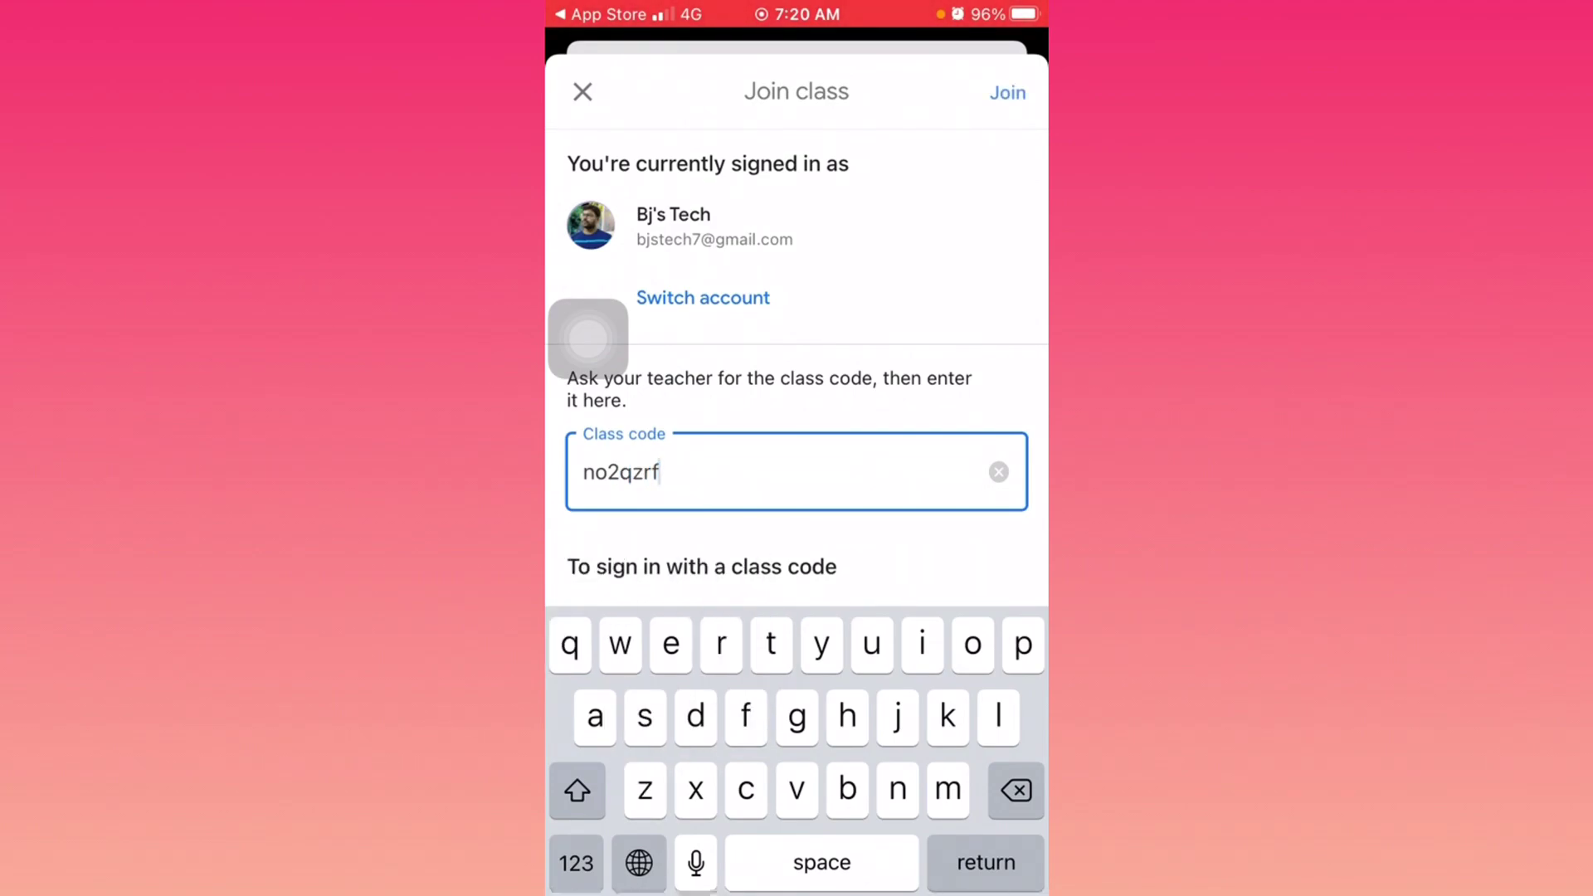
key("Return")
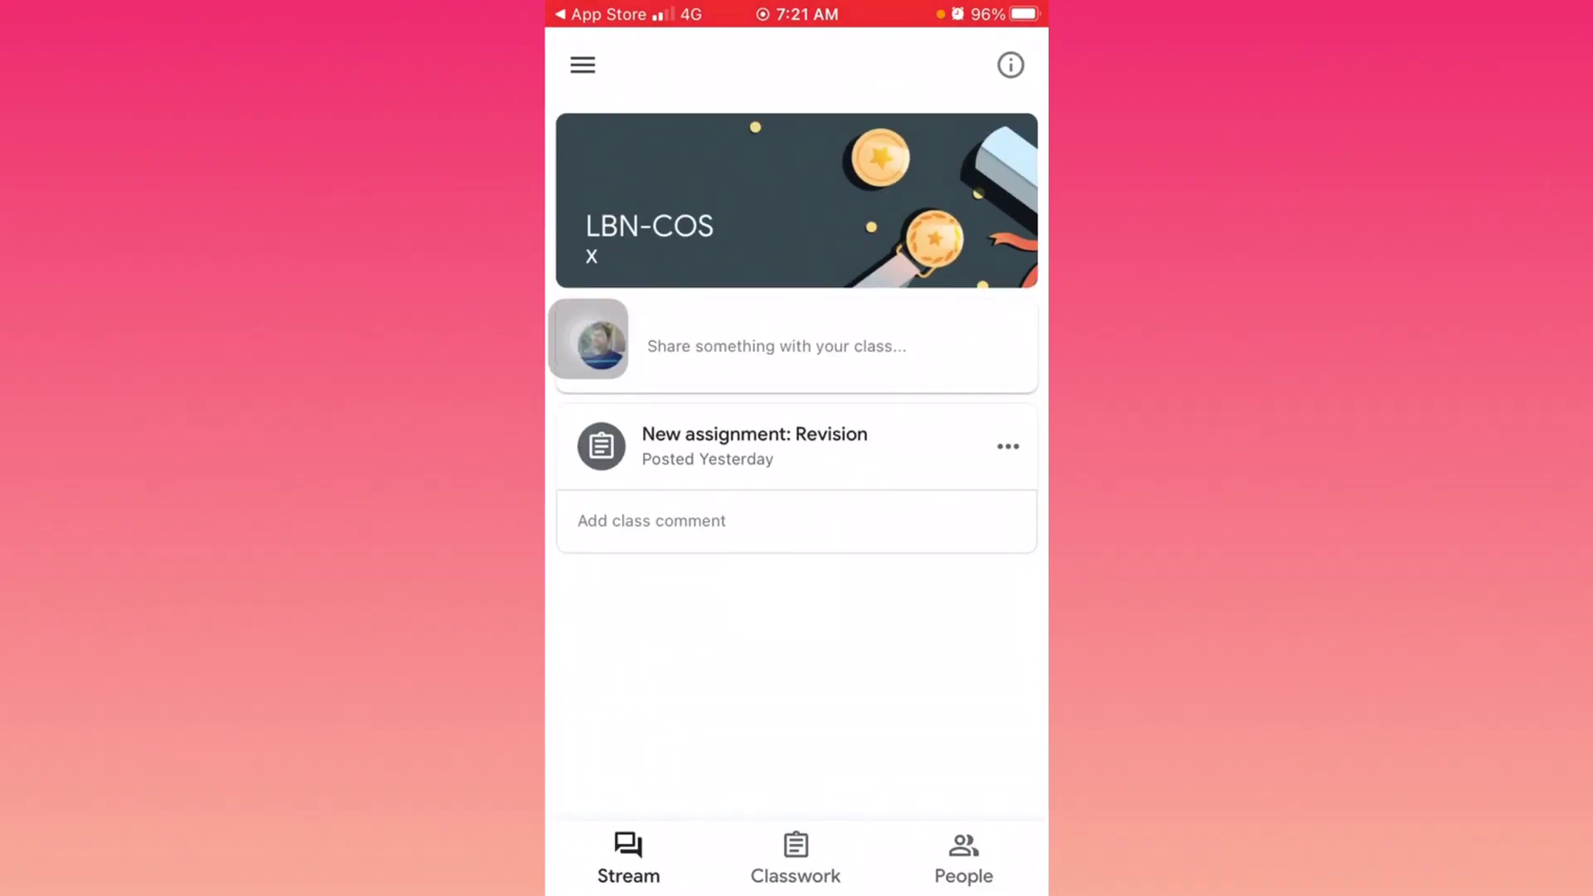
Browse the LBN-COS class's Classwork assignments and its People list of teachers
left_click(628, 857)
left_click(628, 857)
left_click(794, 857)
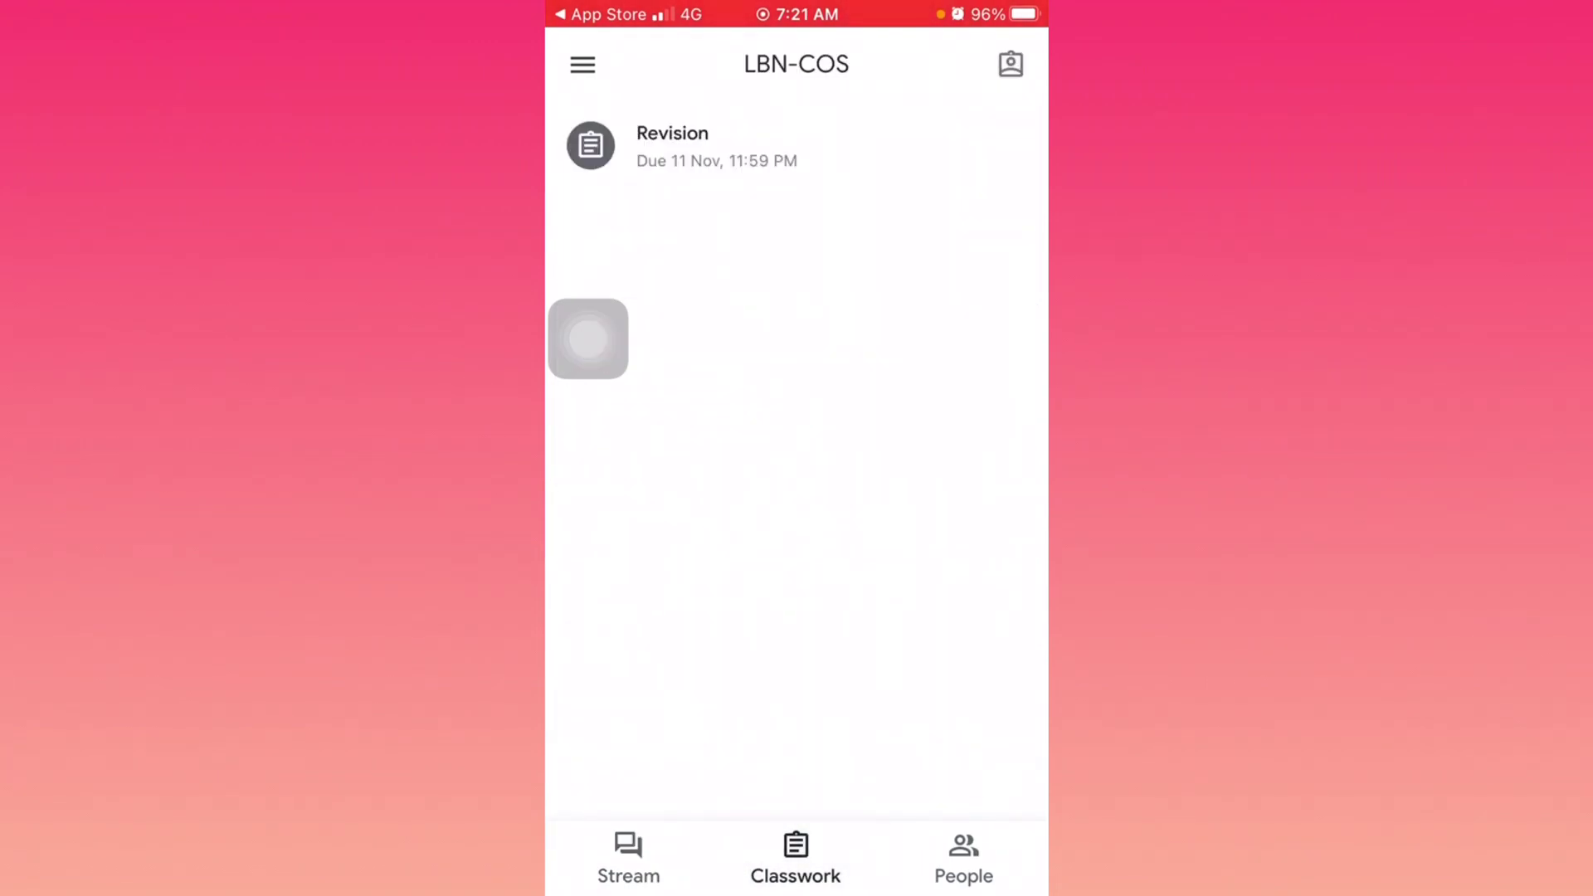
scroll(797, 415, "down", 2)
scroll(797, 414, "up", 3)
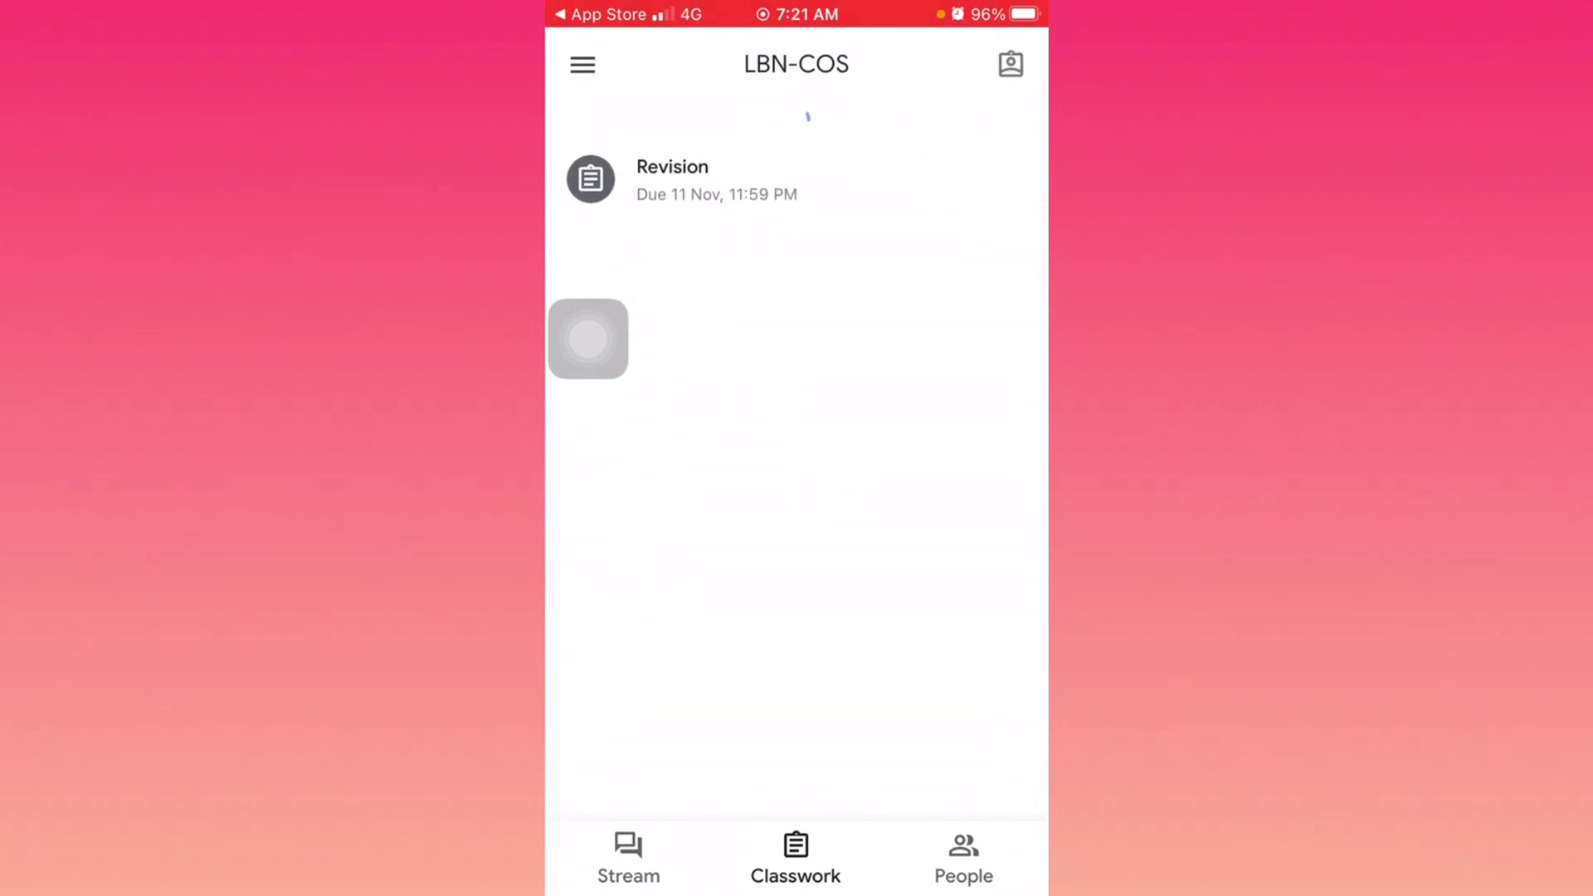
left_click(964, 857)
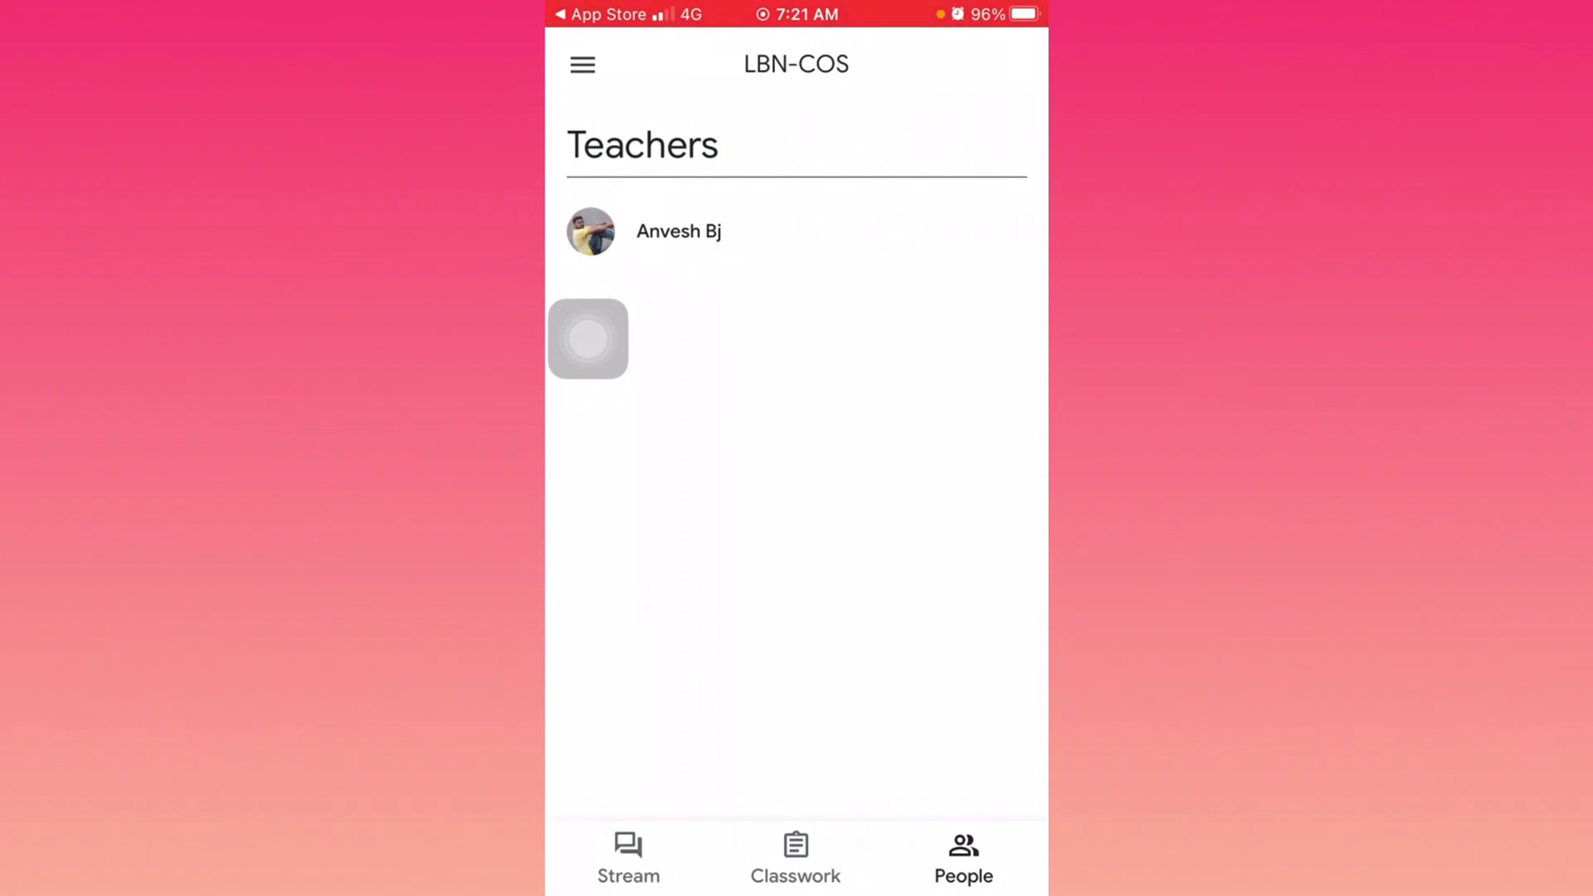
Return to the LBN-COS stream, then go to the To do list
left_click(583, 64)
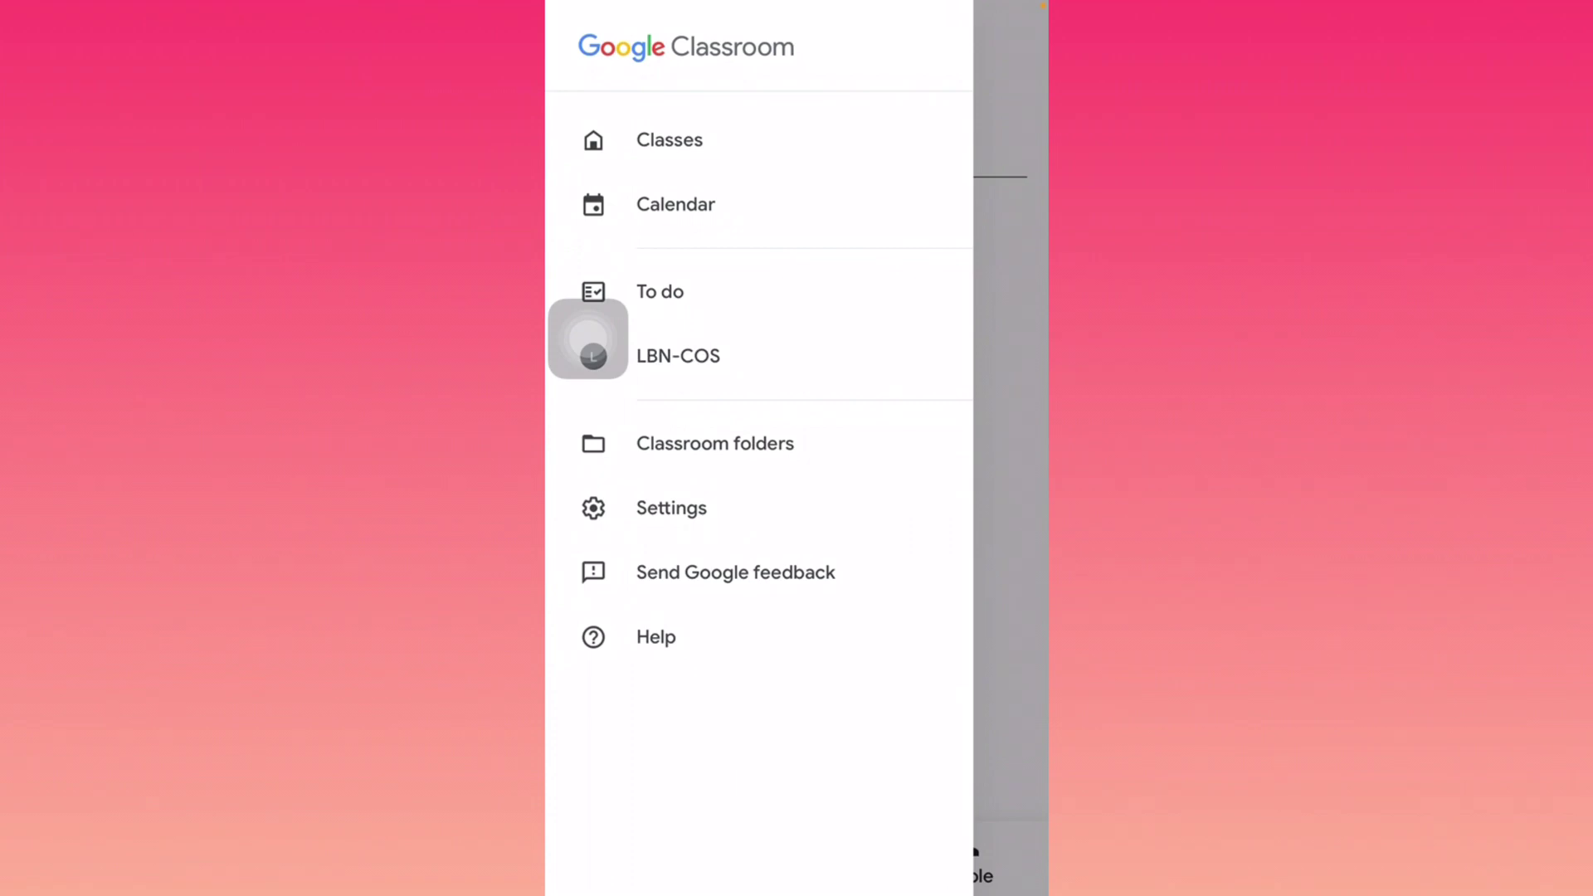
left_click(588, 349)
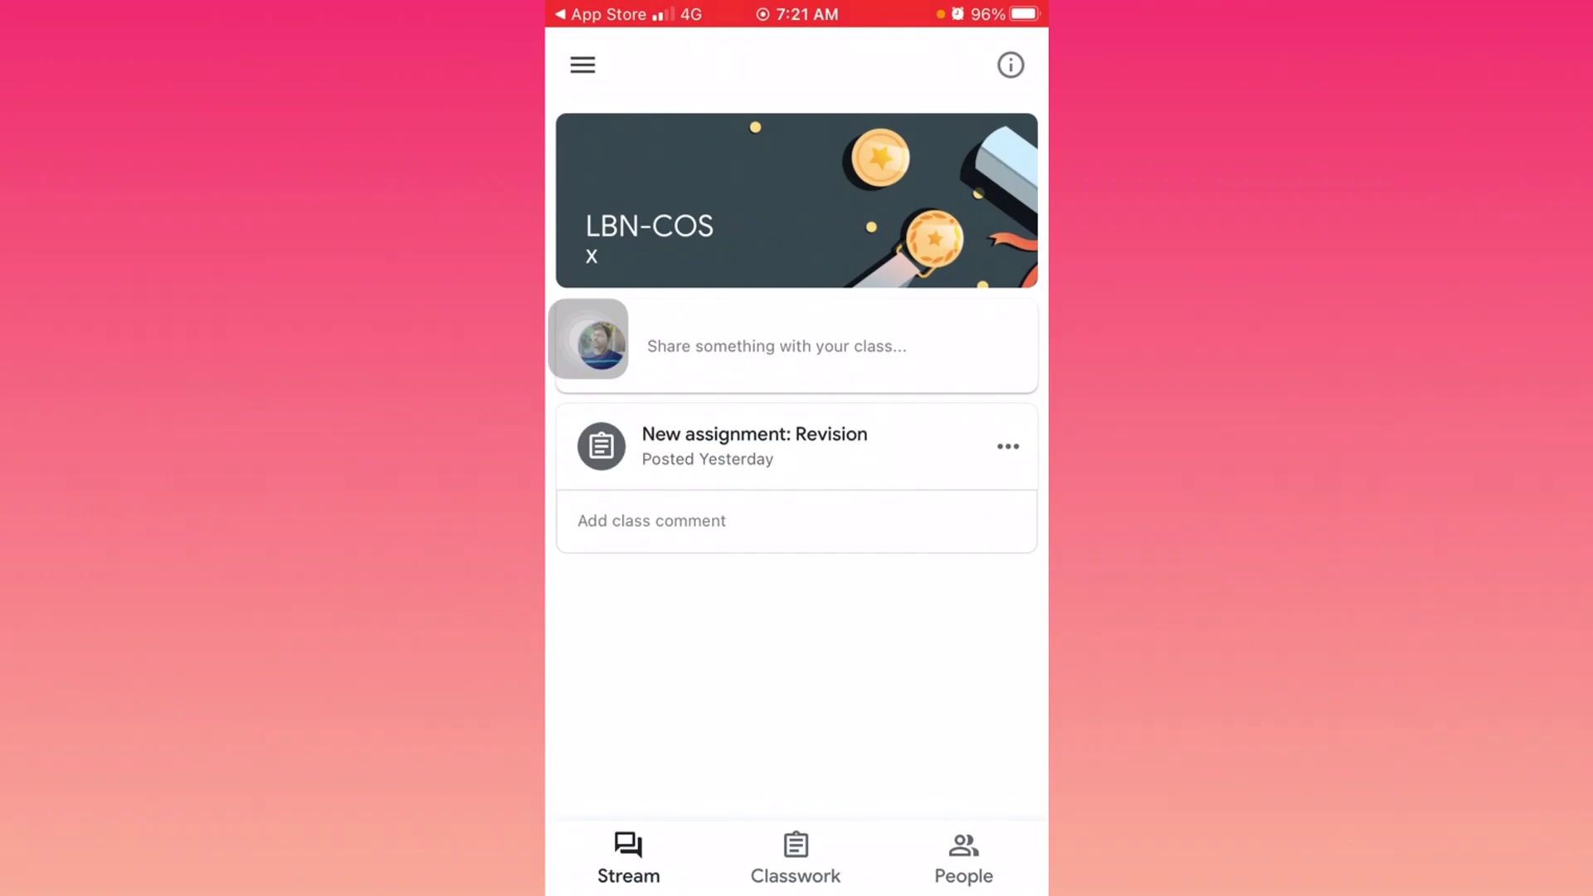
left_click(582, 63)
left_click(589, 319)
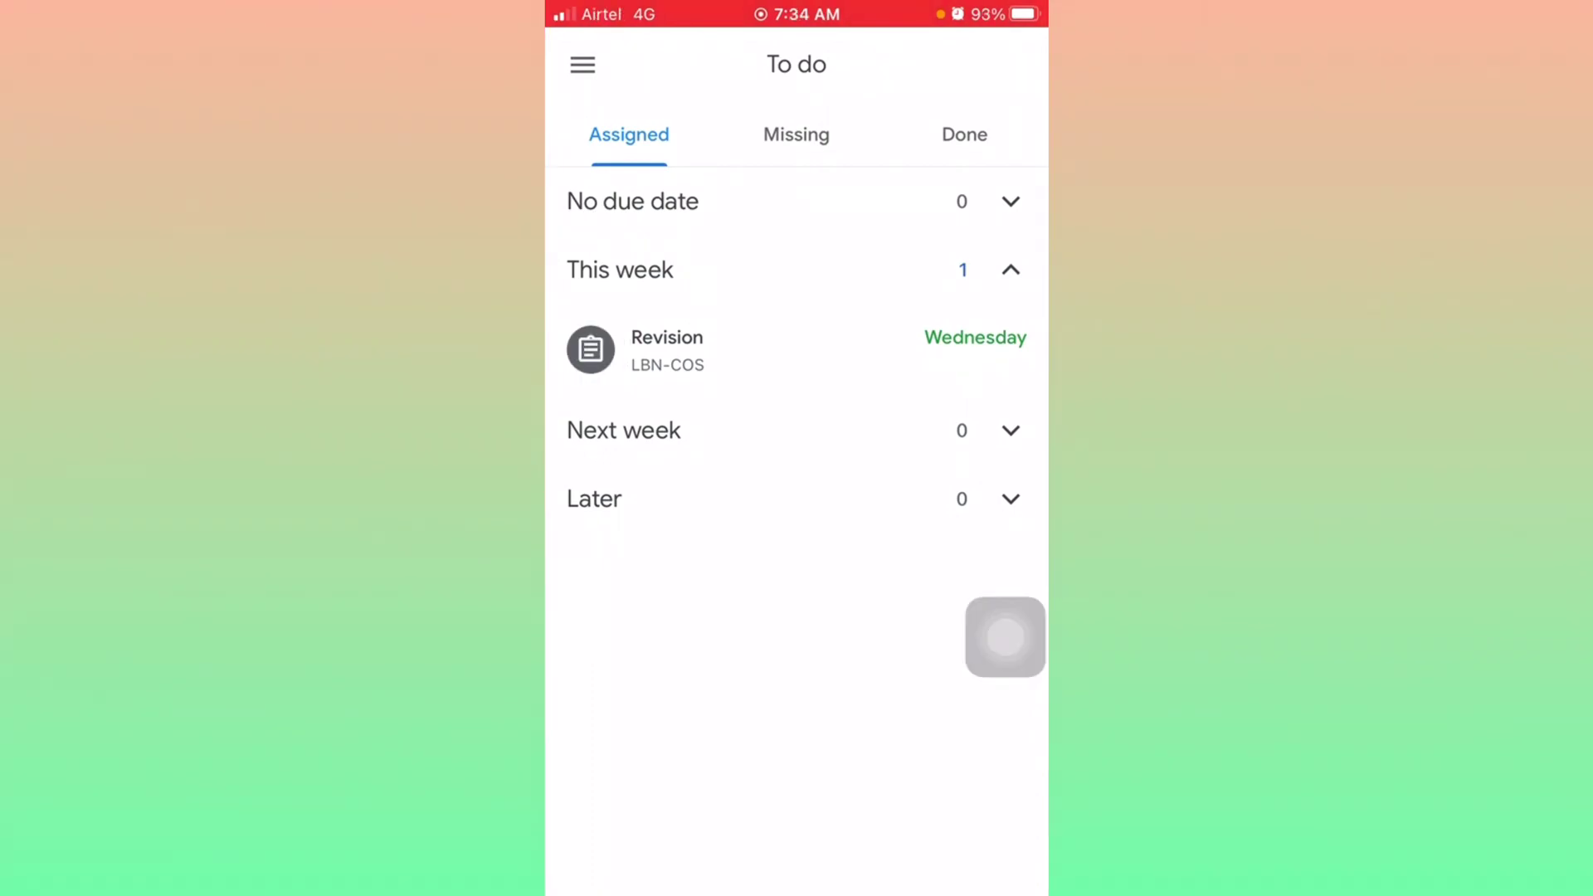
Open Revision from the To do list and briefly preview its exam paper PDF
left_click(667, 348)
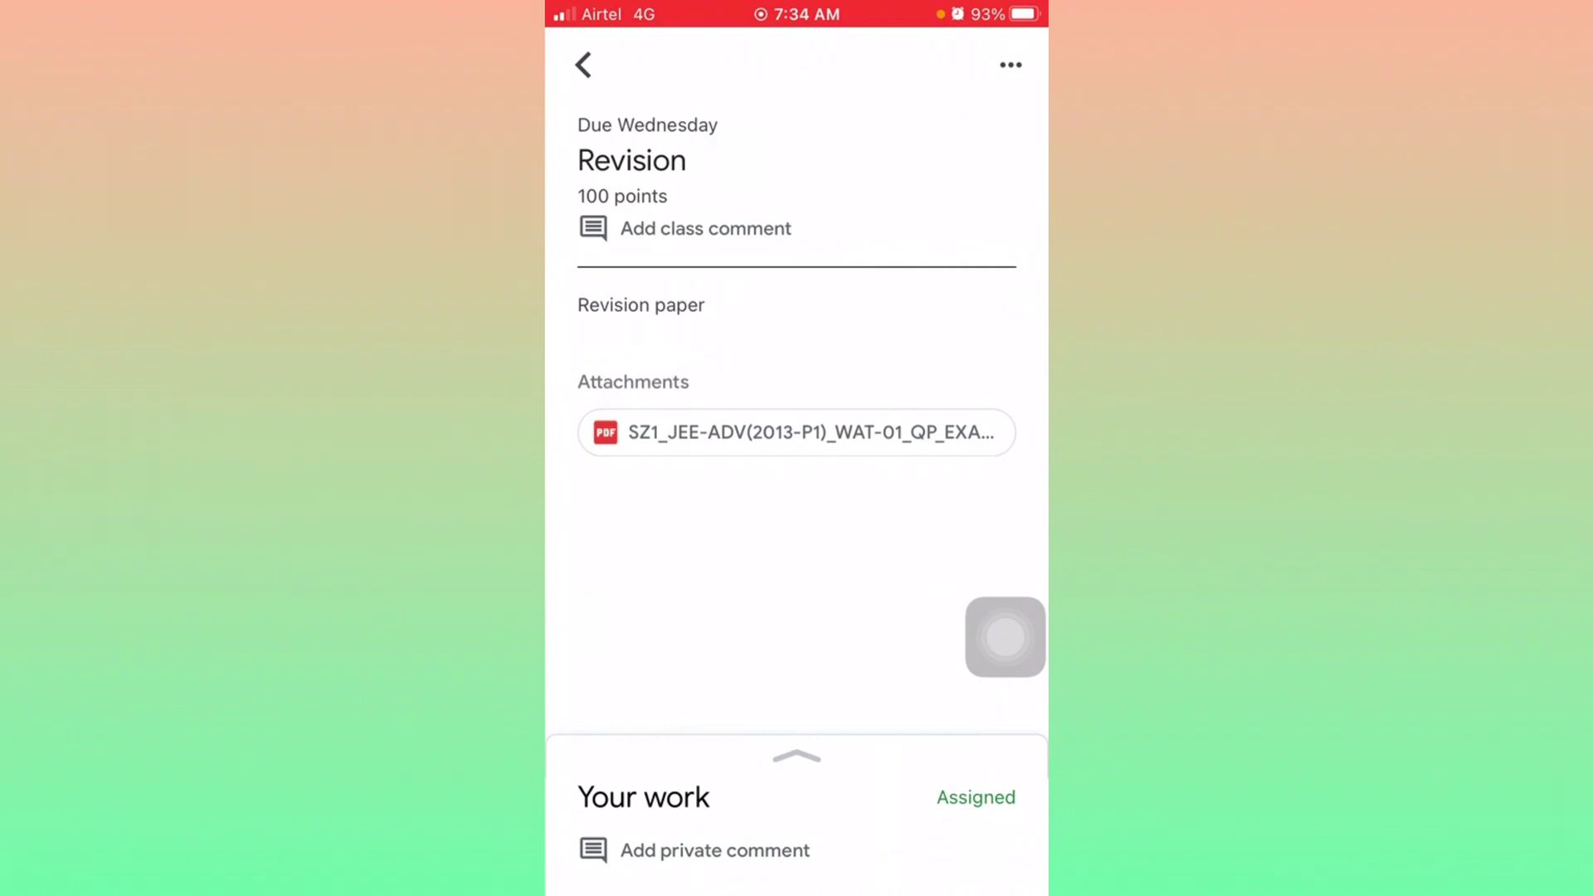
left_click(796, 432)
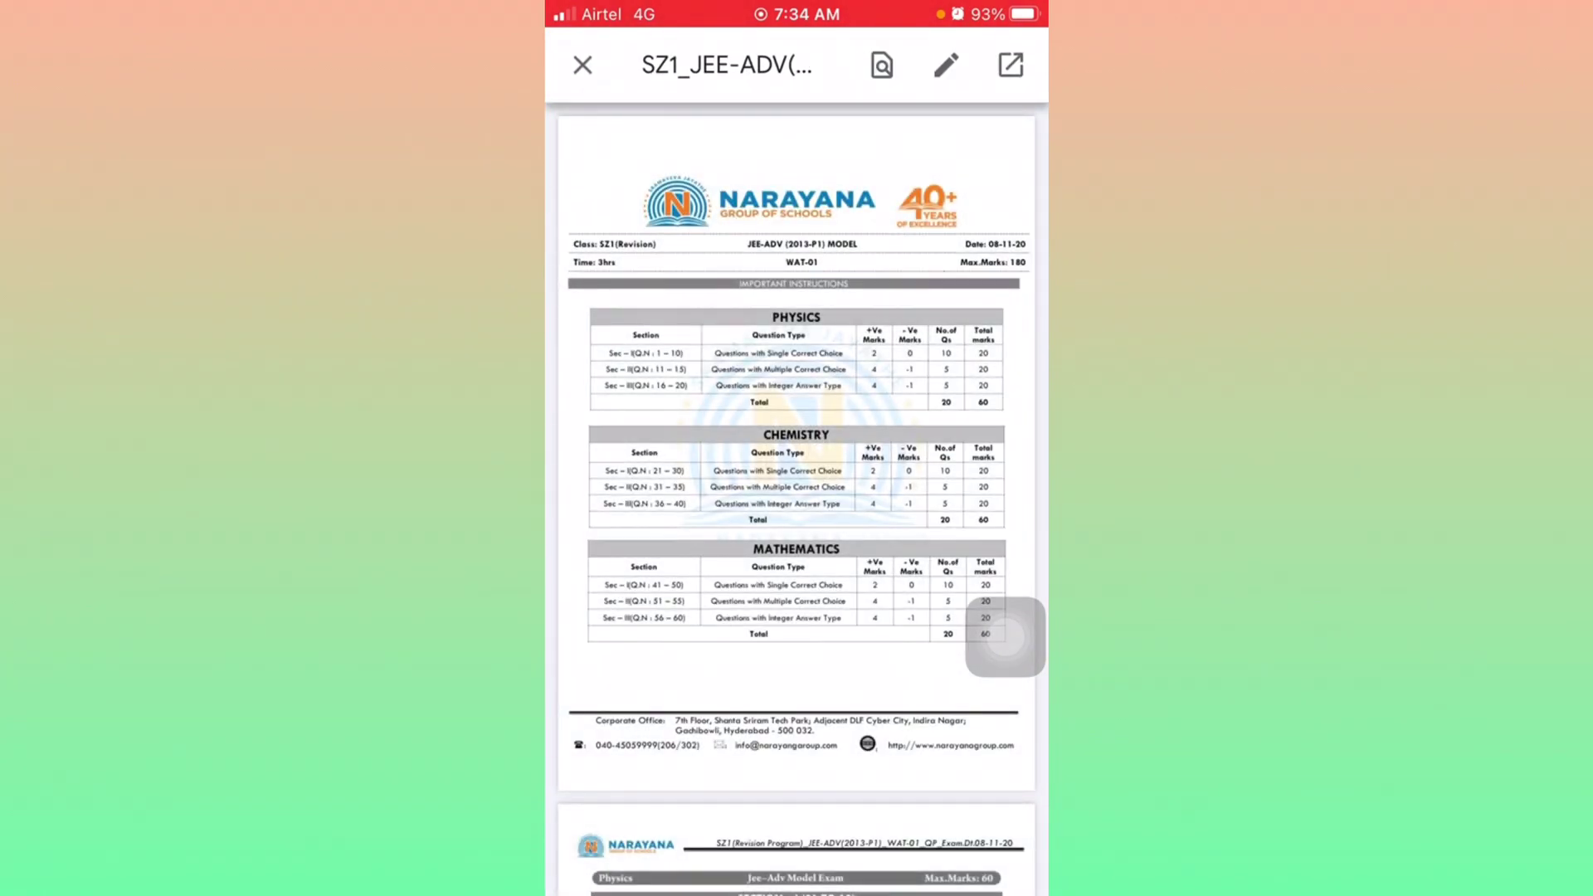
left_click(582, 64)
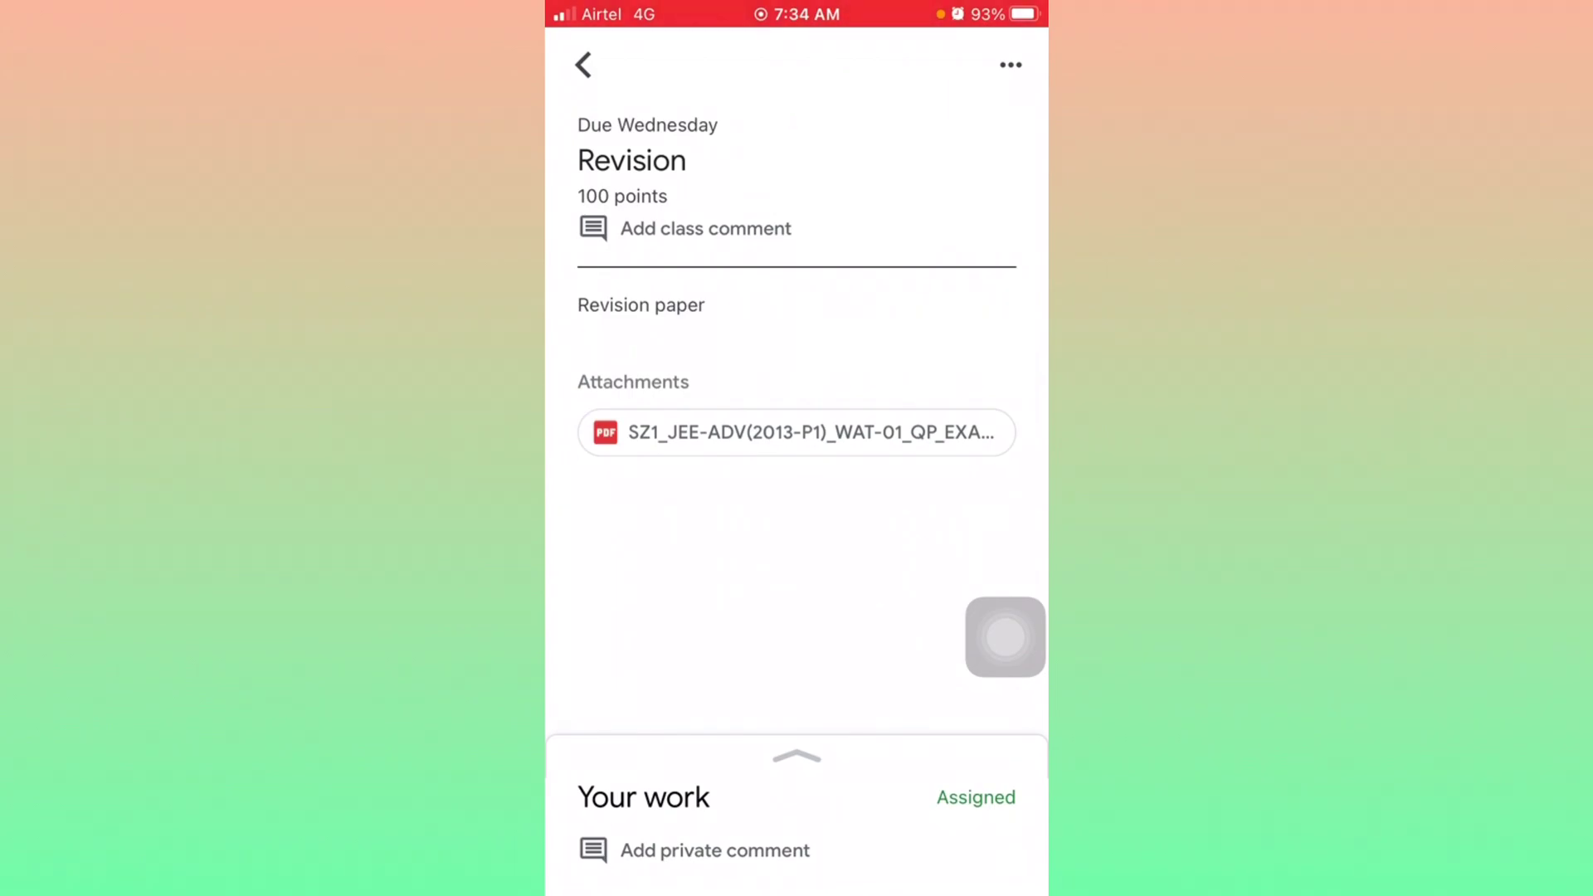
Attach the phone photo DSC_6352.JPG to Revision and send private comment 'This is anvesh'
left_click(796, 756)
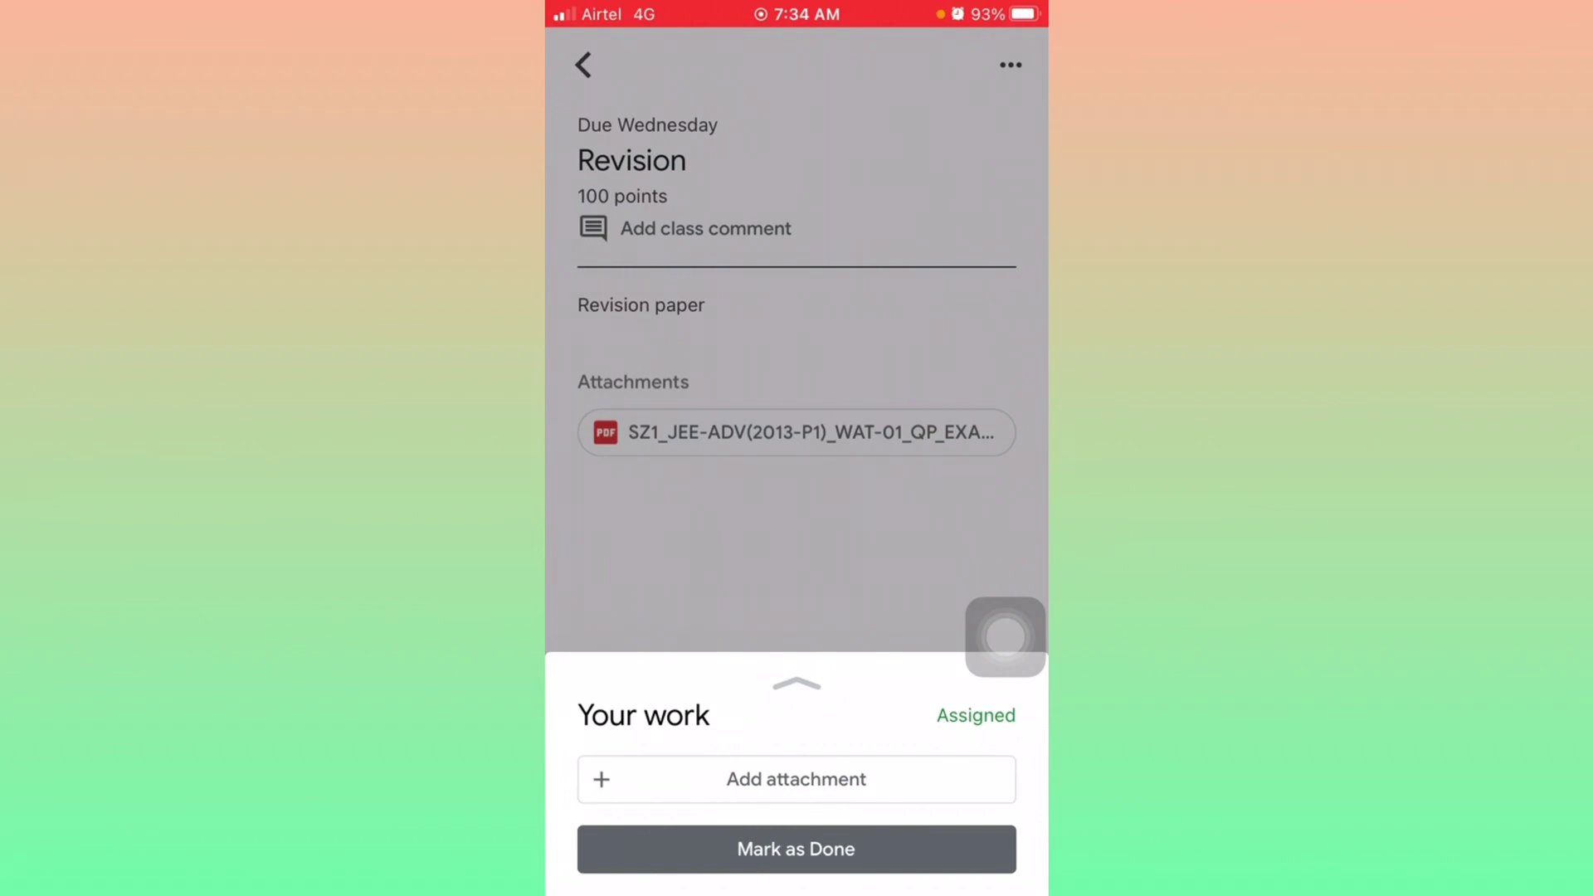
left_click_drag(797, 689, 797, 83)
left_click(796, 154)
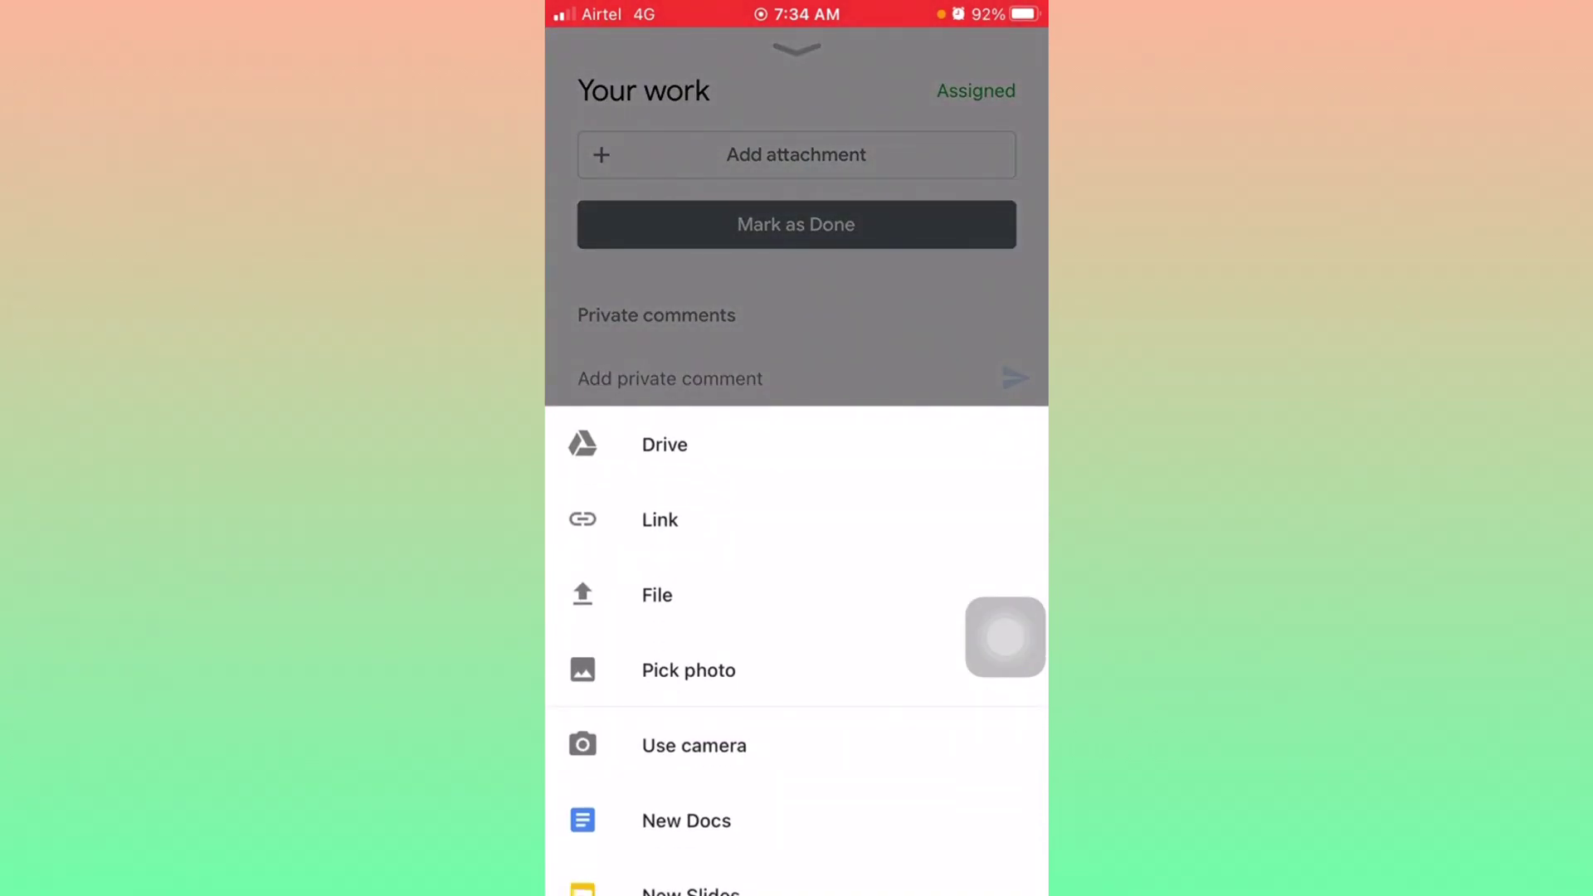
scroll(796, 581, "down", 3)
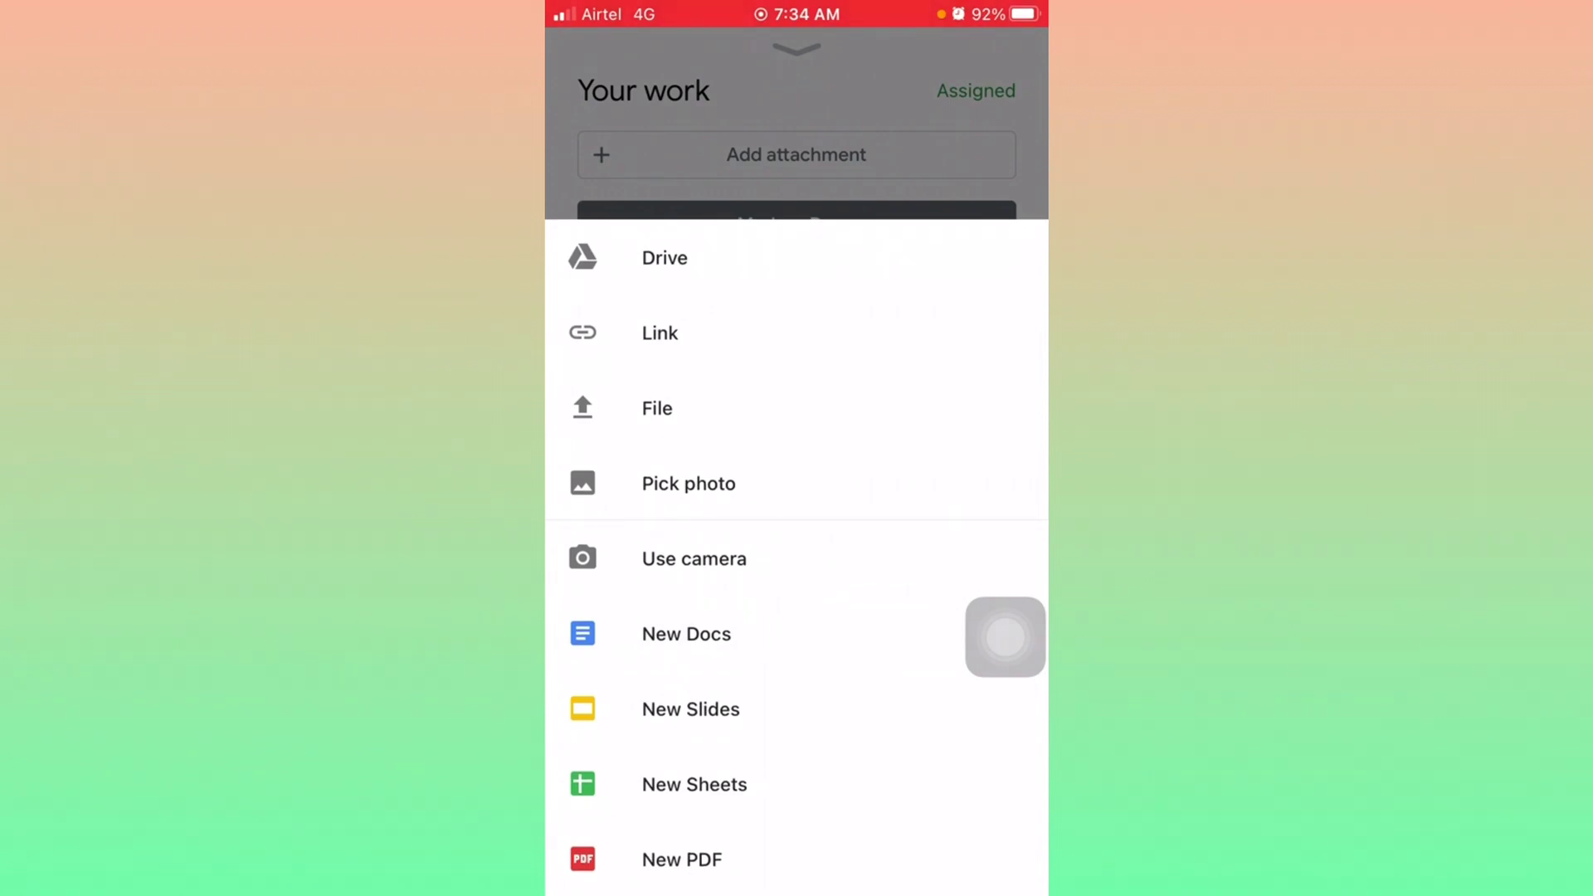
scroll(797, 556, "up", 3)
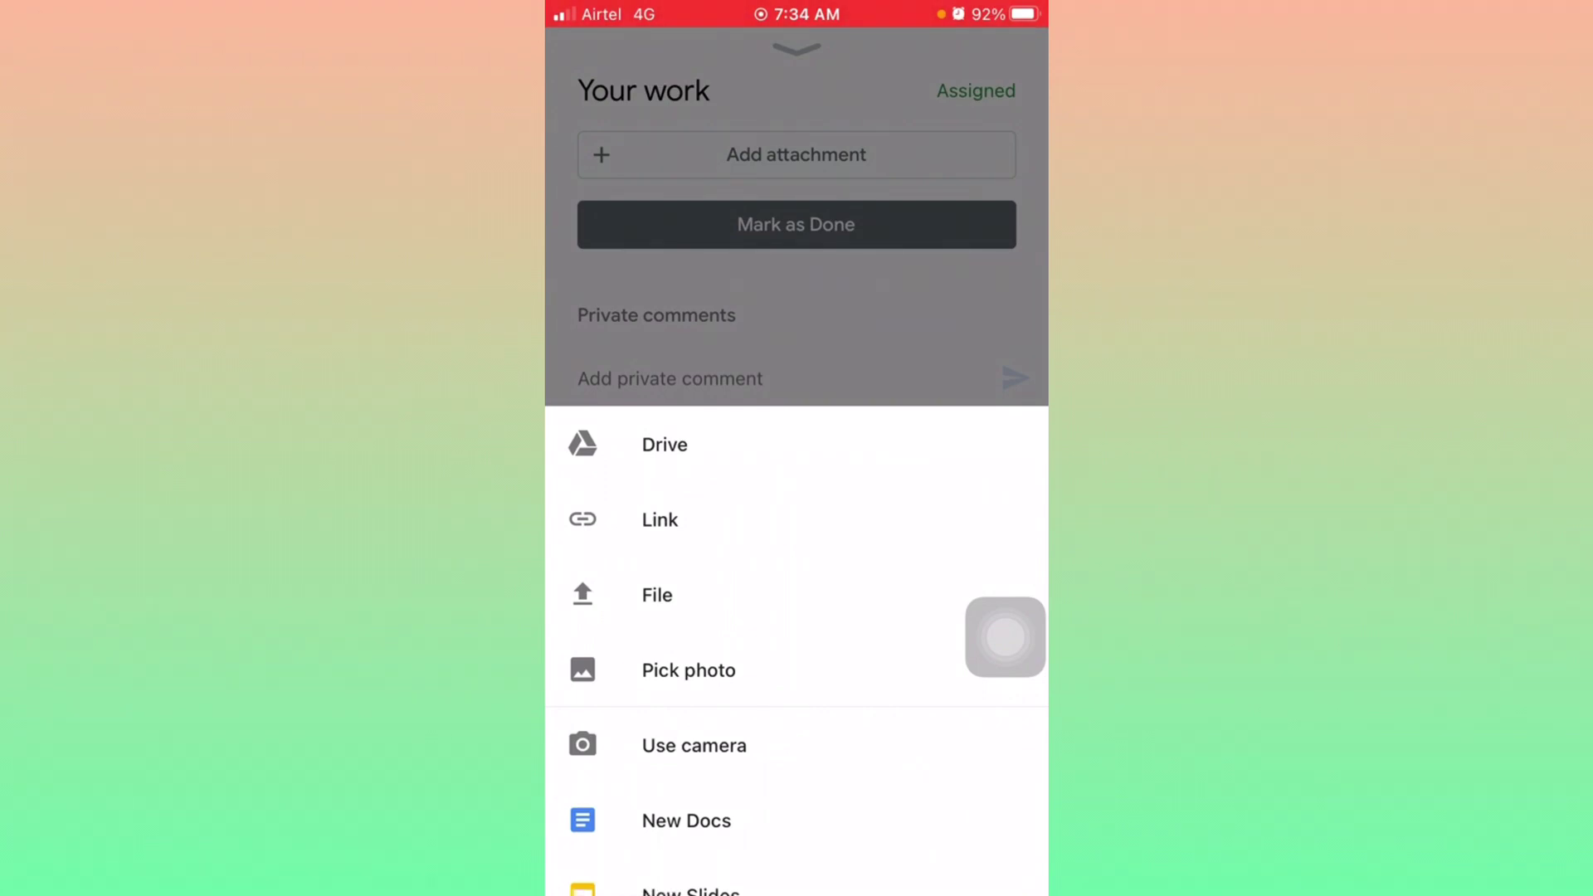
left_click(688, 670)
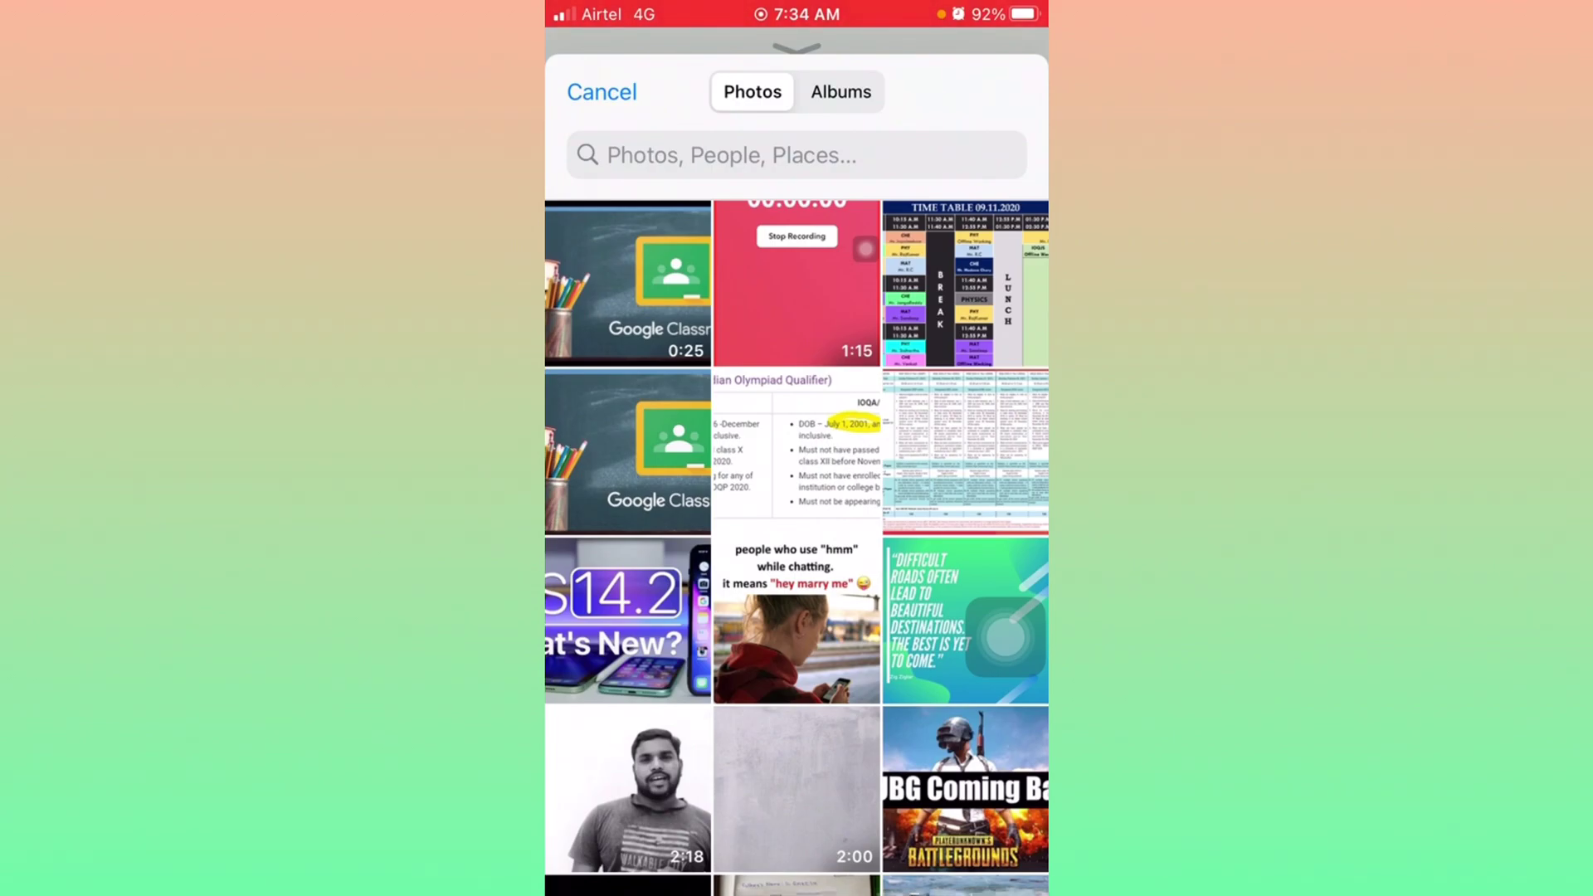
left_click(965, 283)
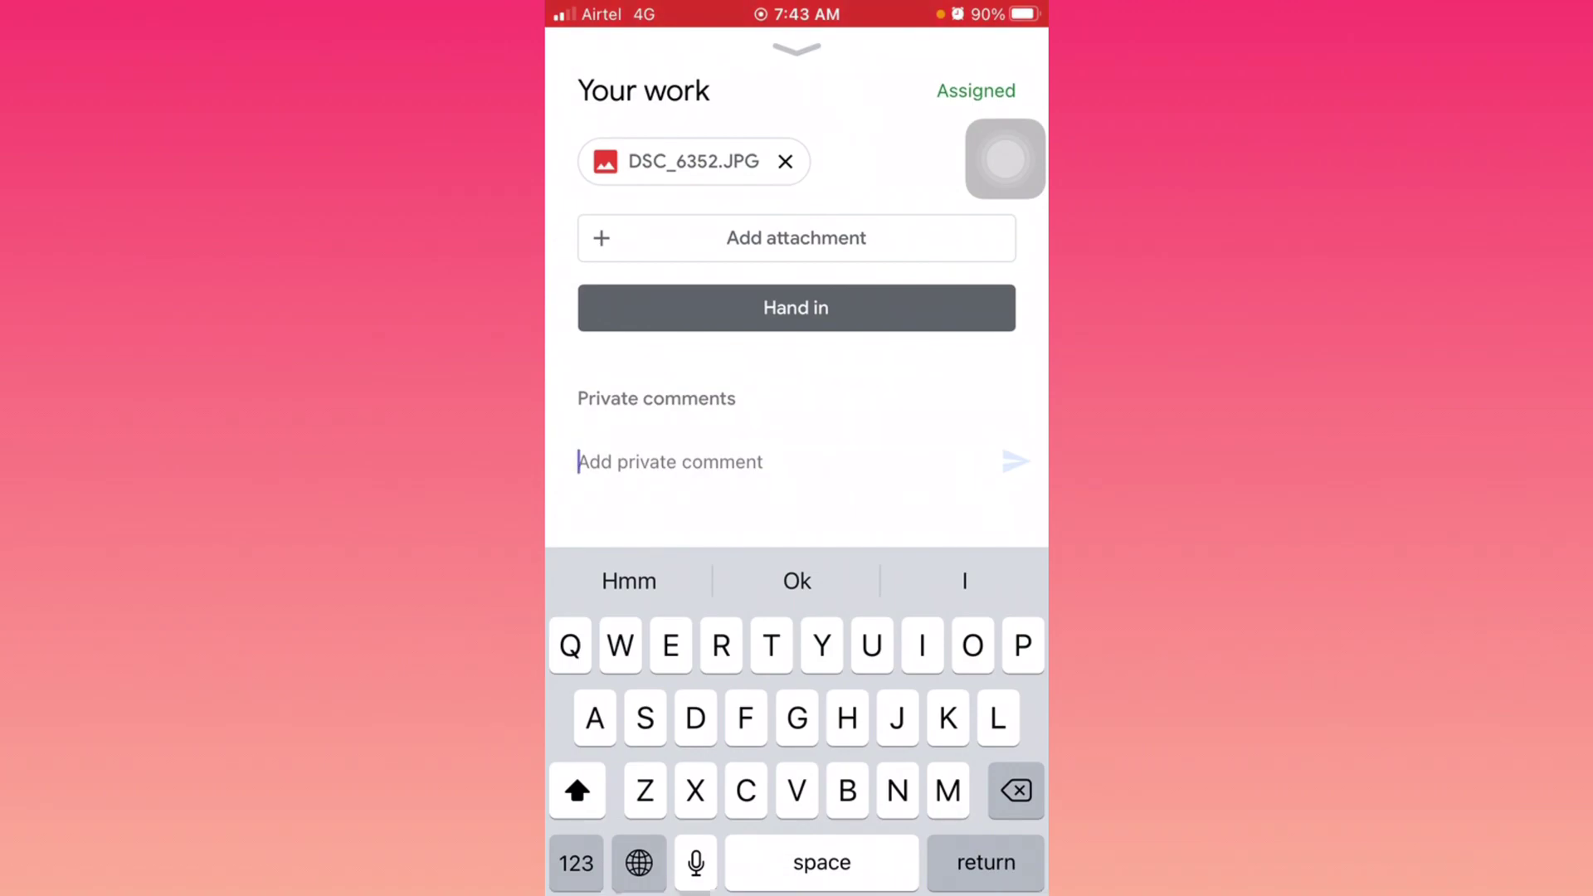
type("T")
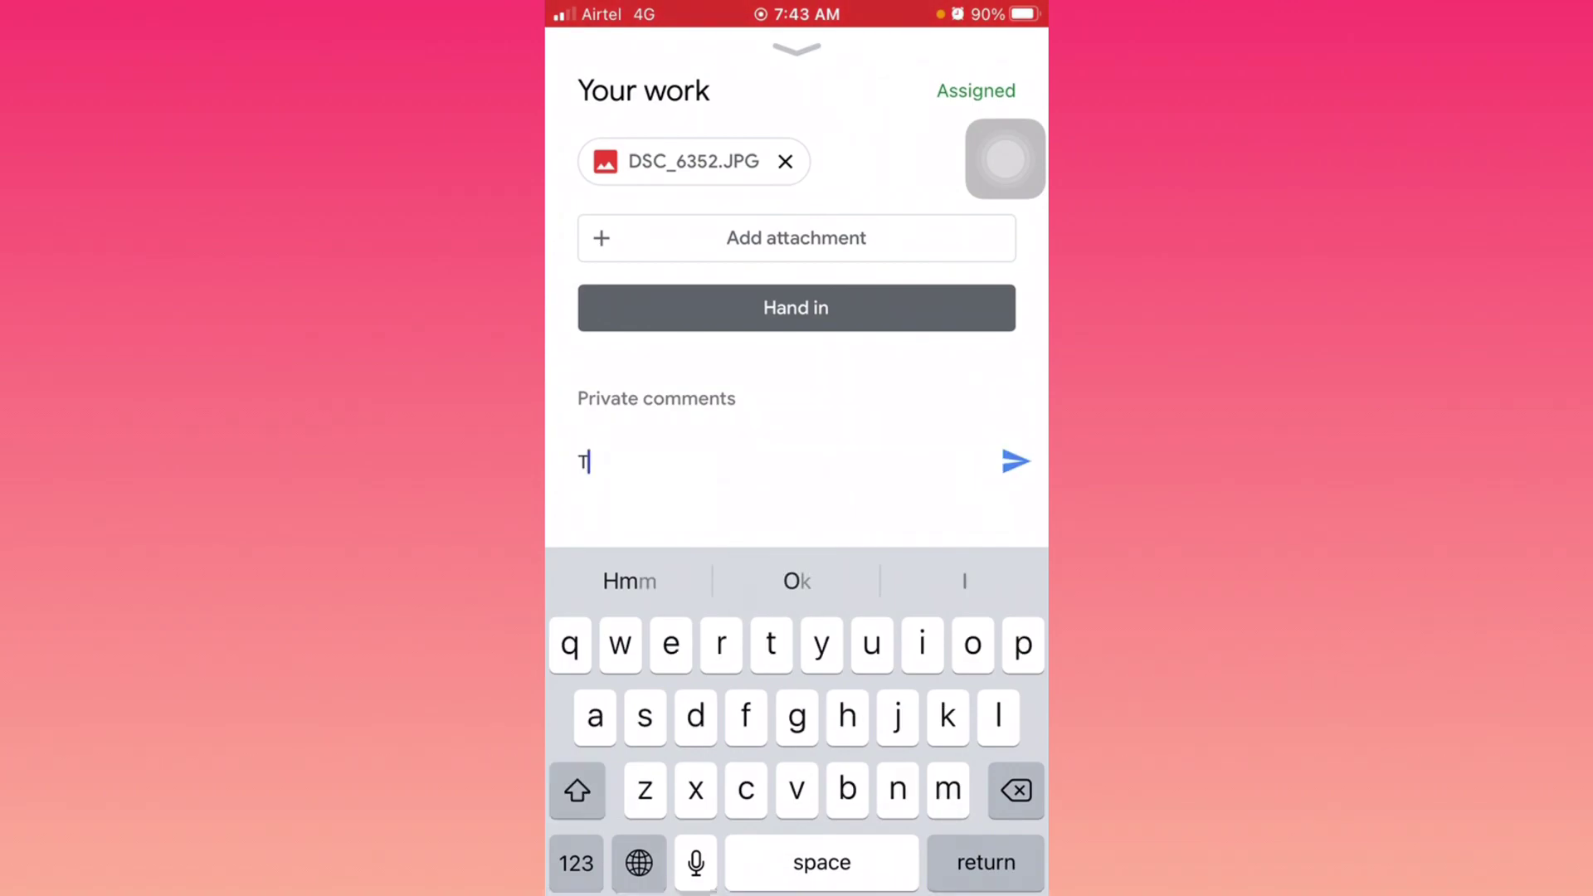
type("his is ")
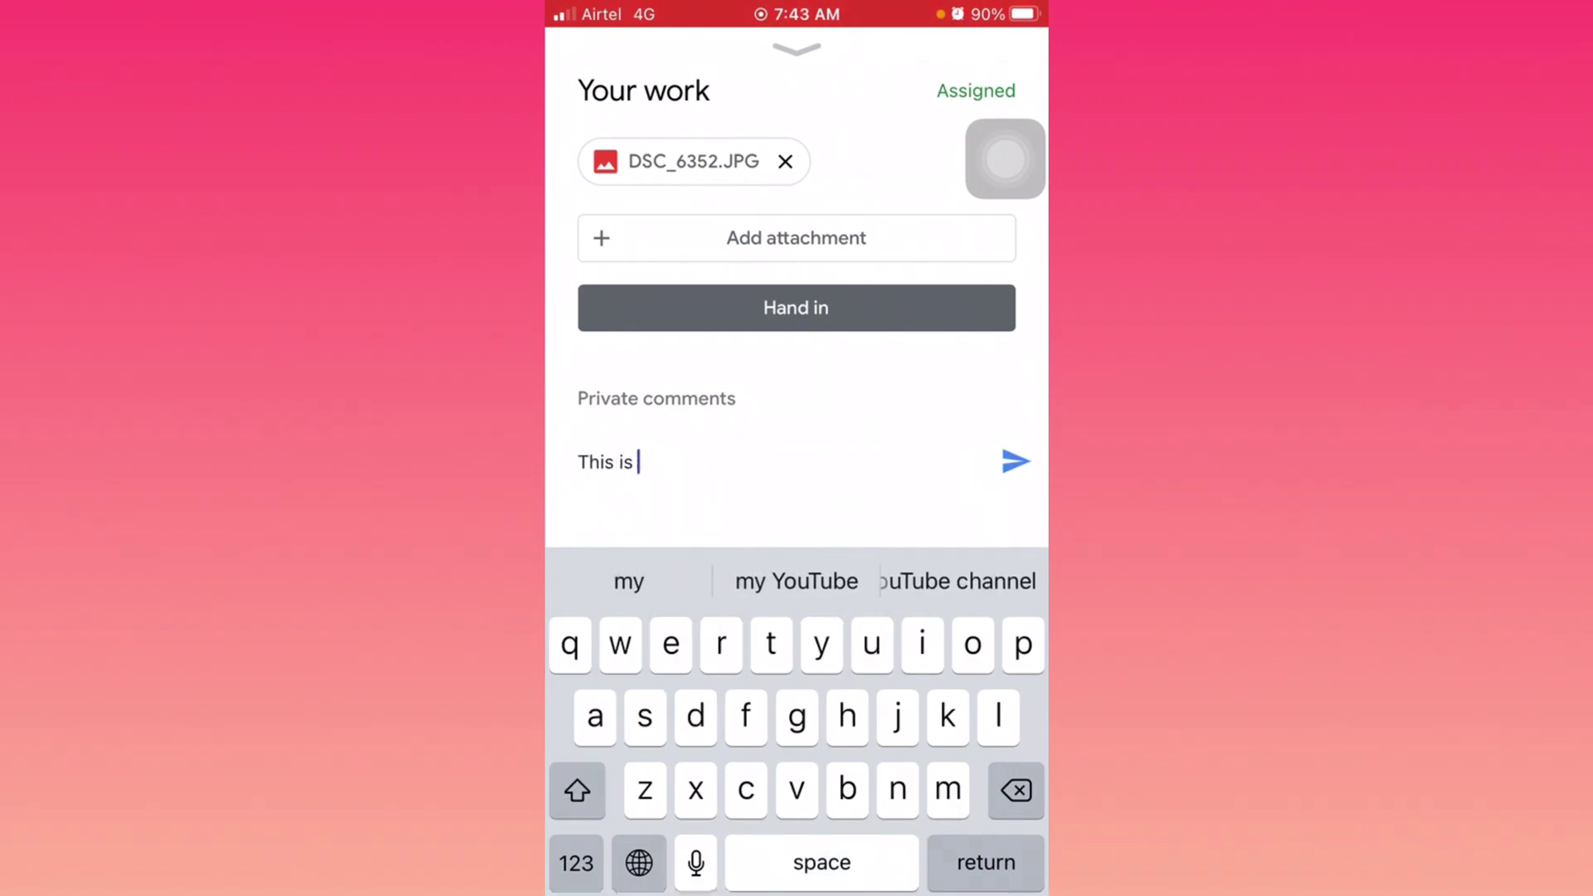
type("anve")
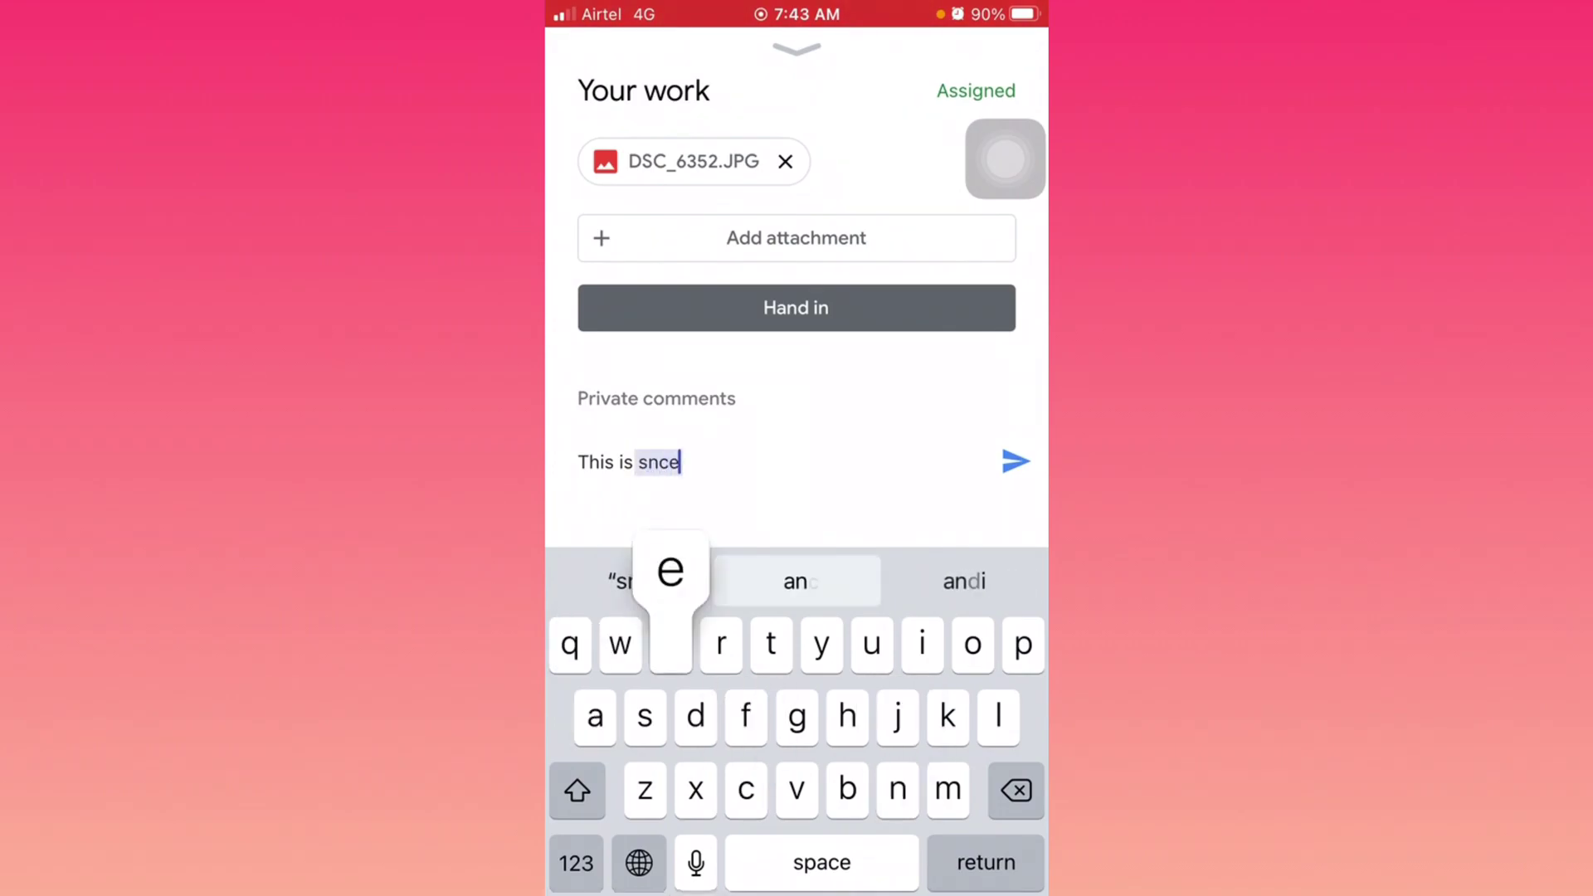
type("sh")
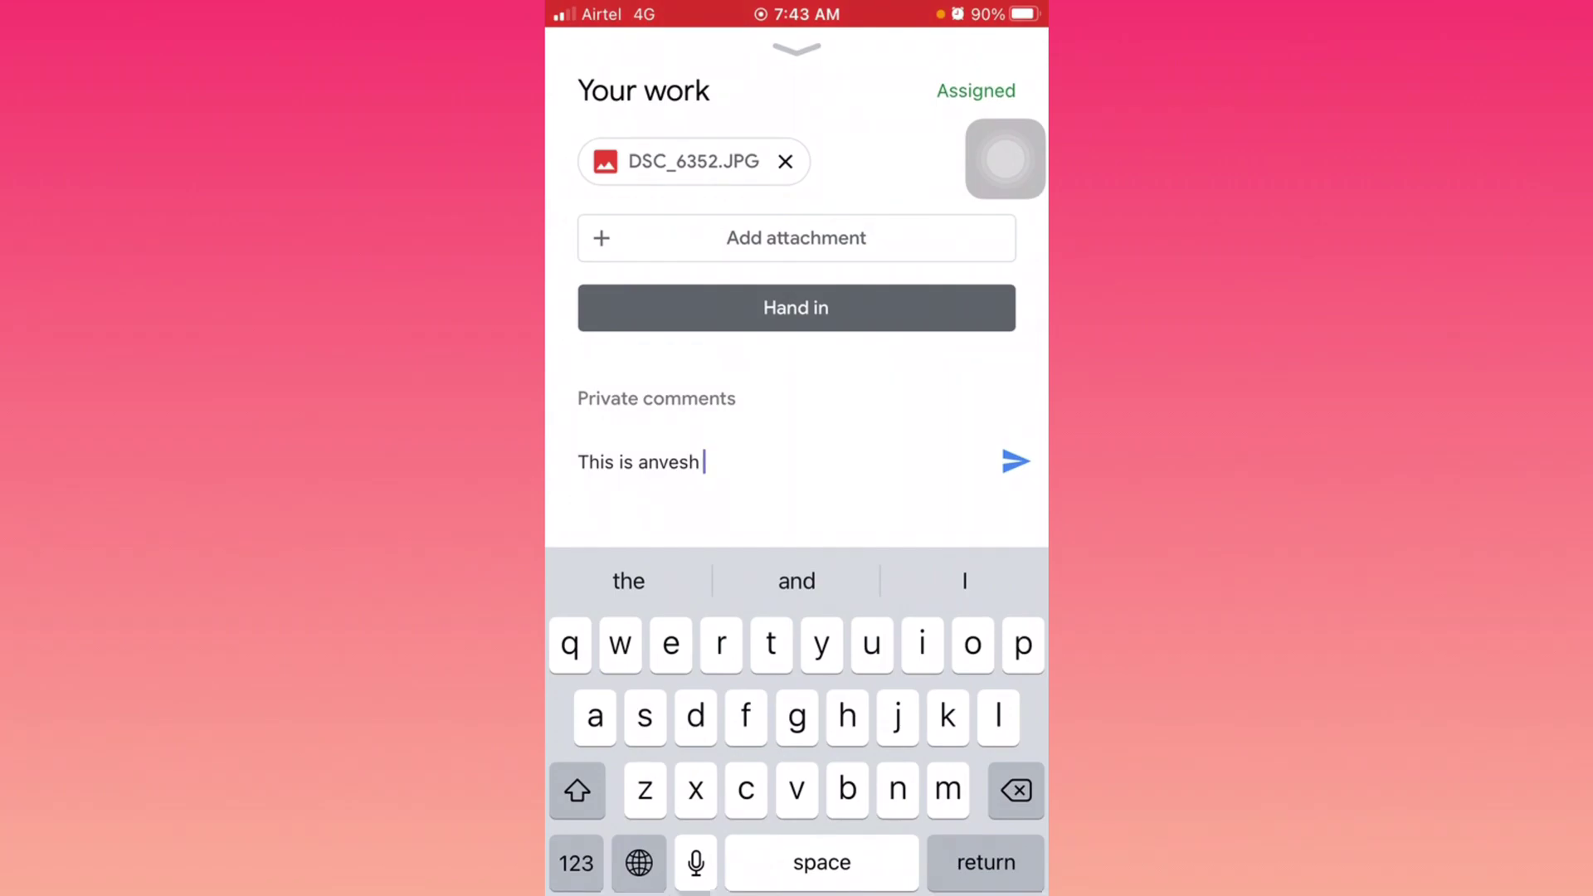
left_click(1016, 462)
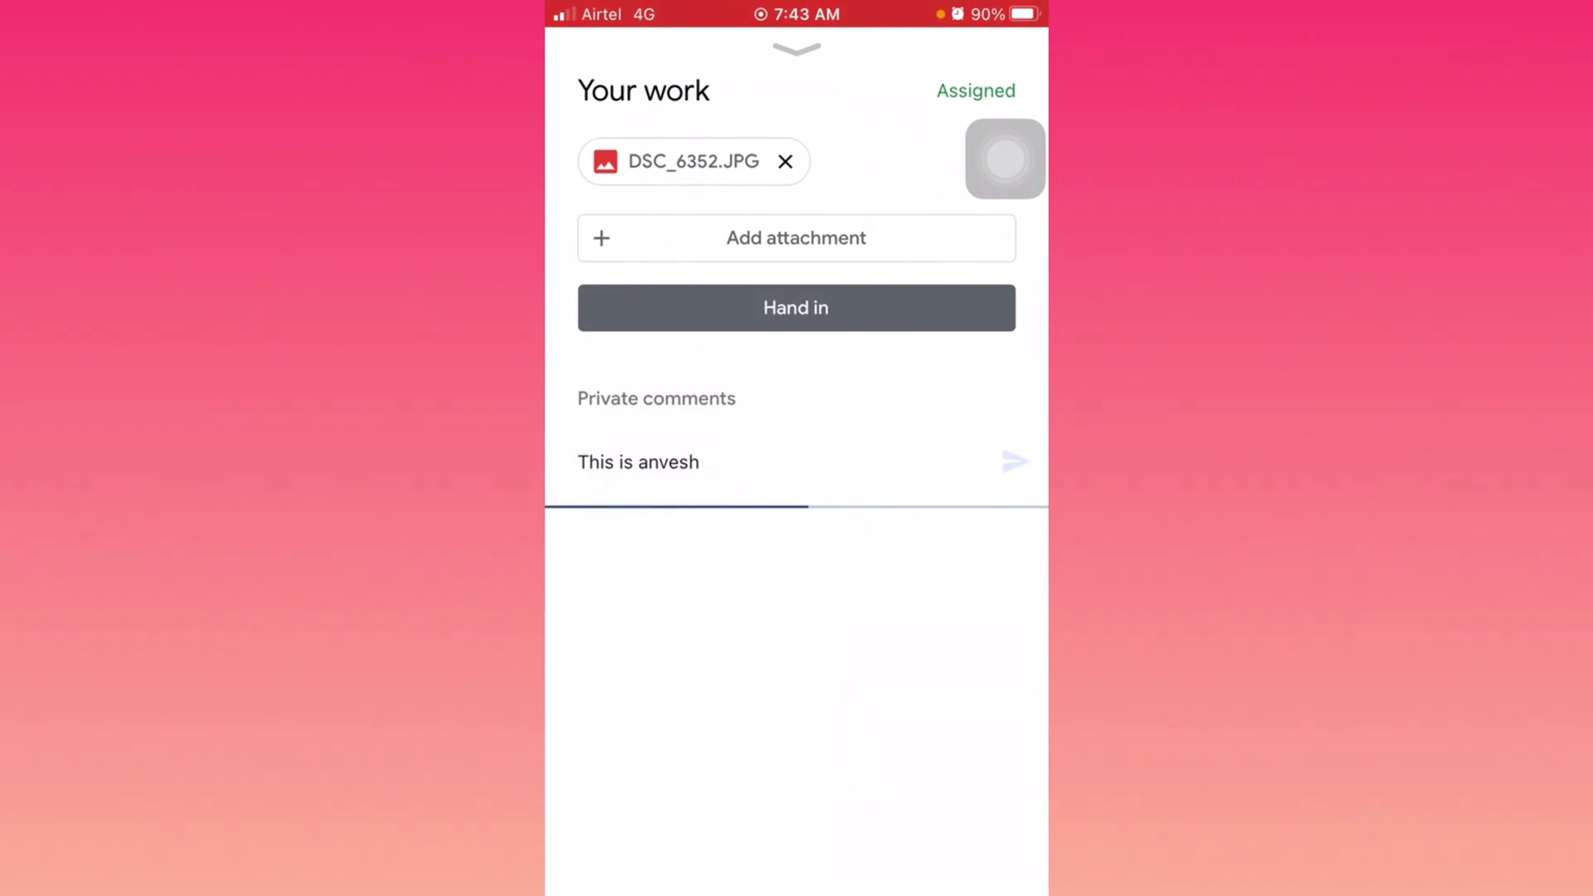
Hand in the Revision work with its photo attachment and confirm
left_click(796, 308)
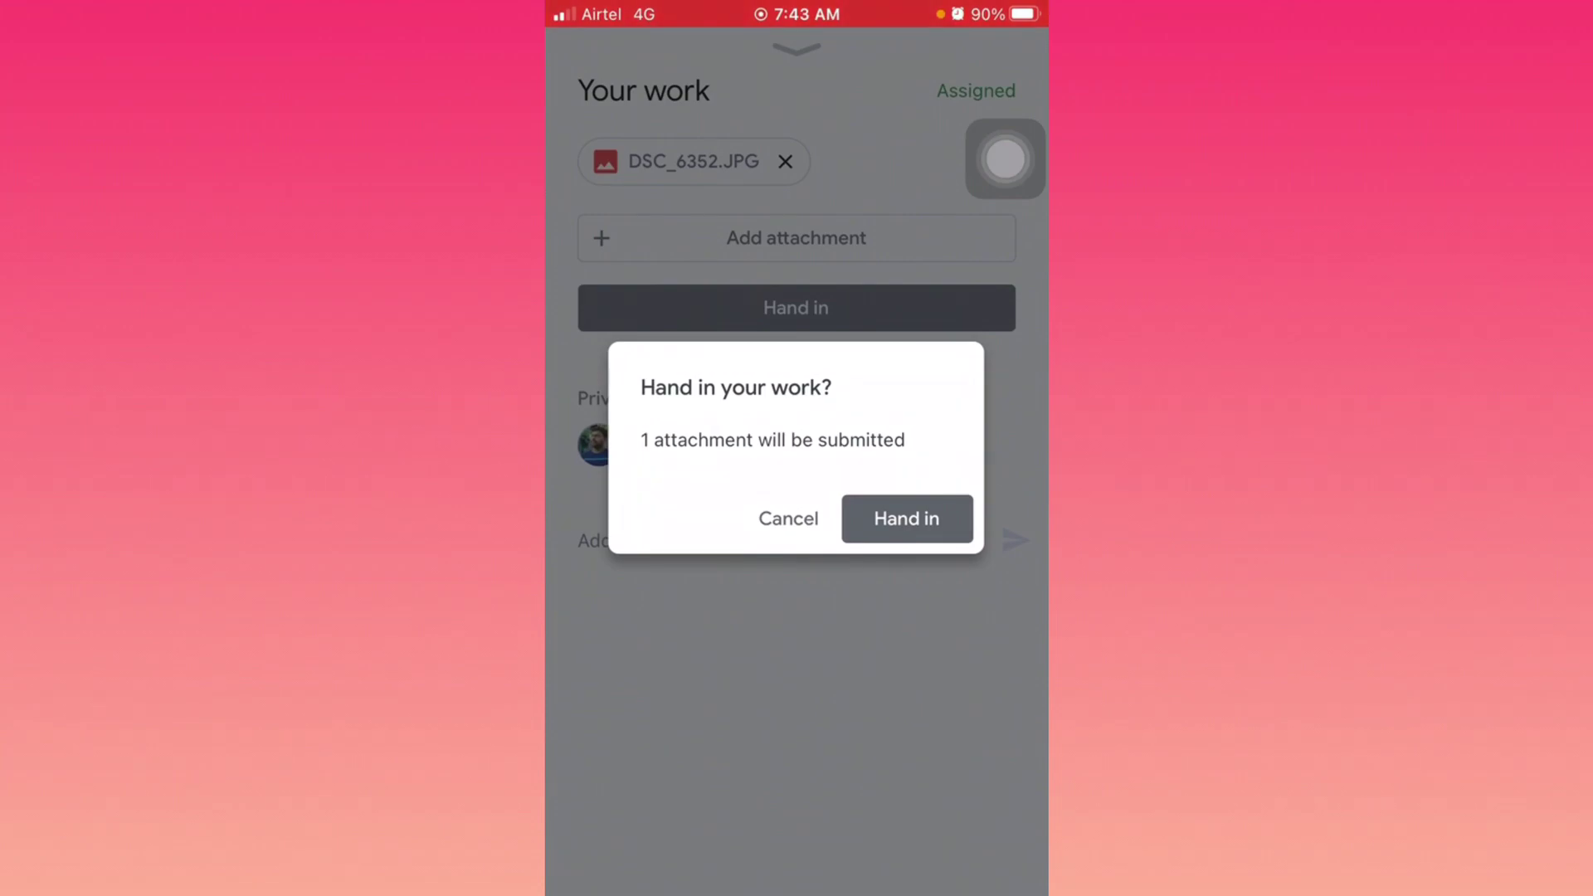
left_click(907, 518)
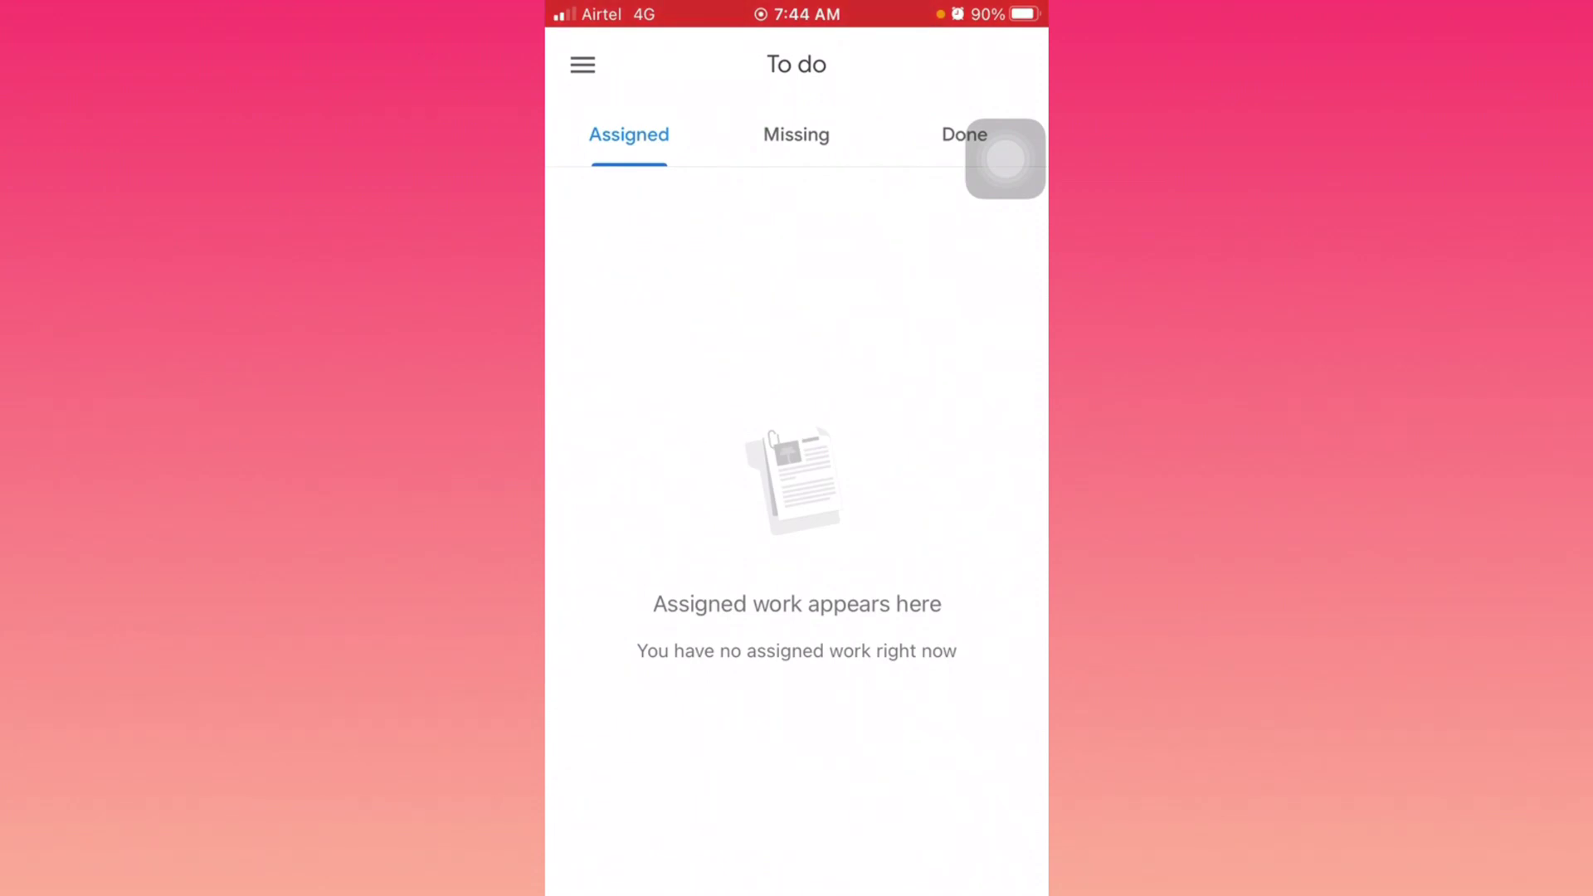
View the To do Done tab and expand Done early to see Revision handed in
left_click(583, 65)
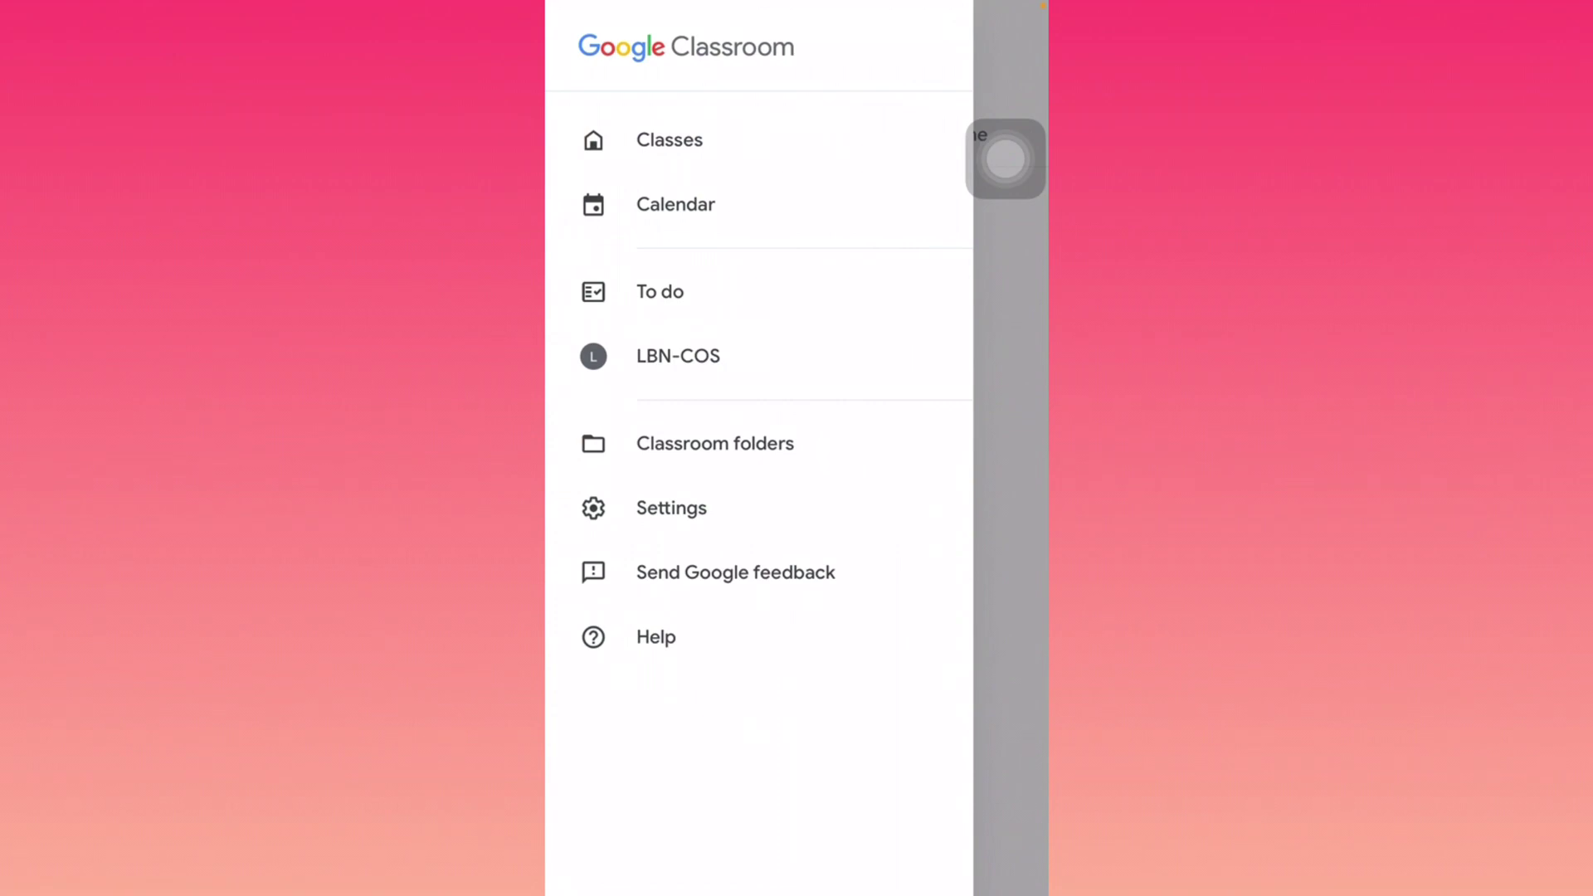
left_click(659, 291)
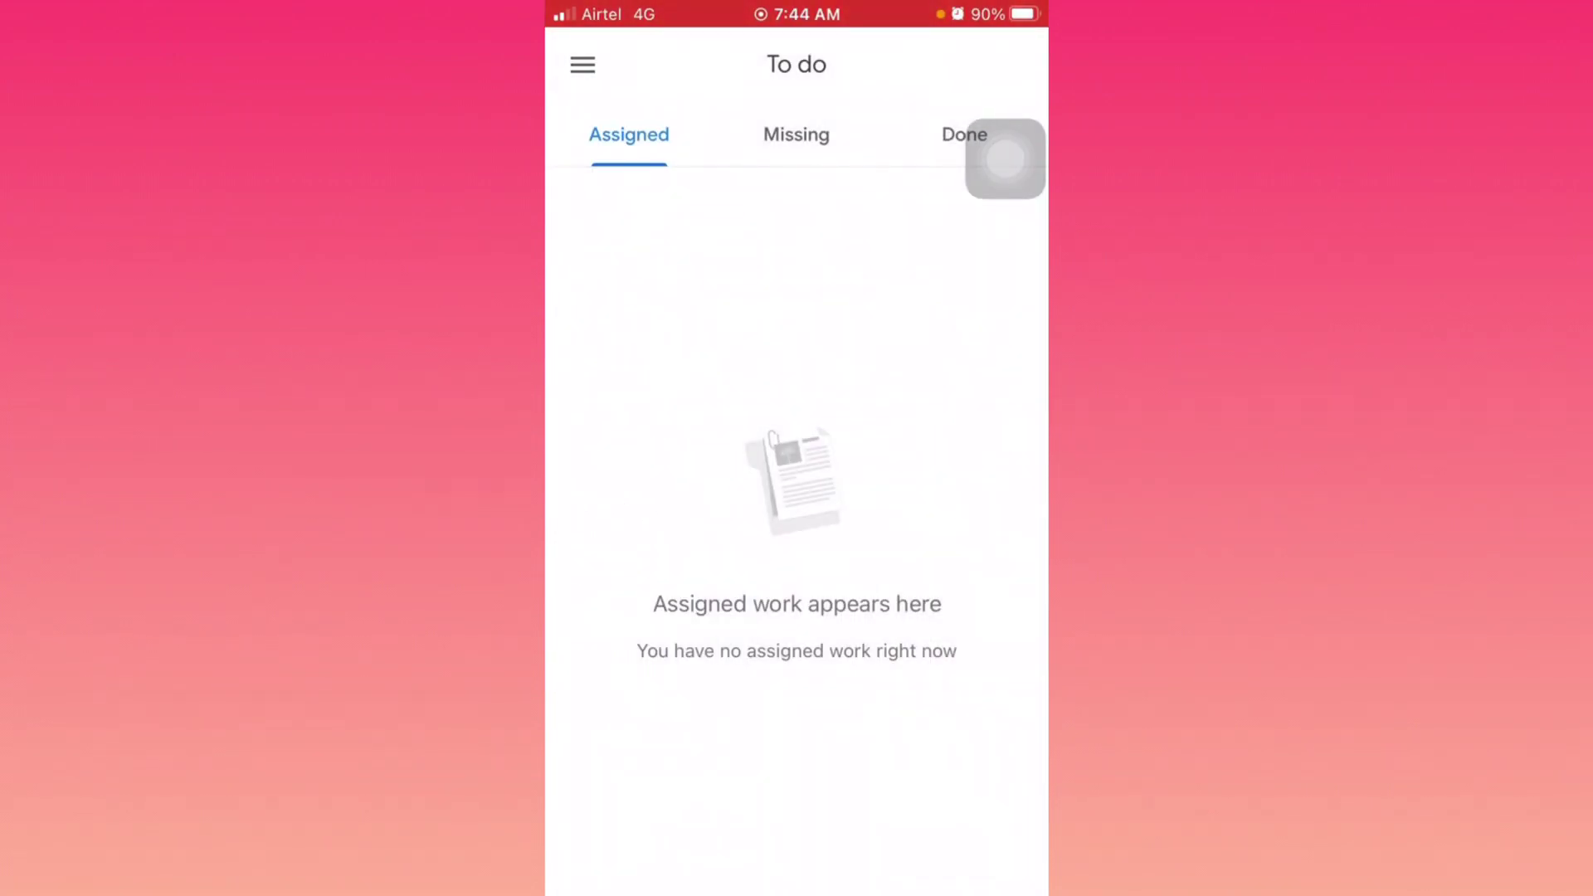
left_click(964, 134)
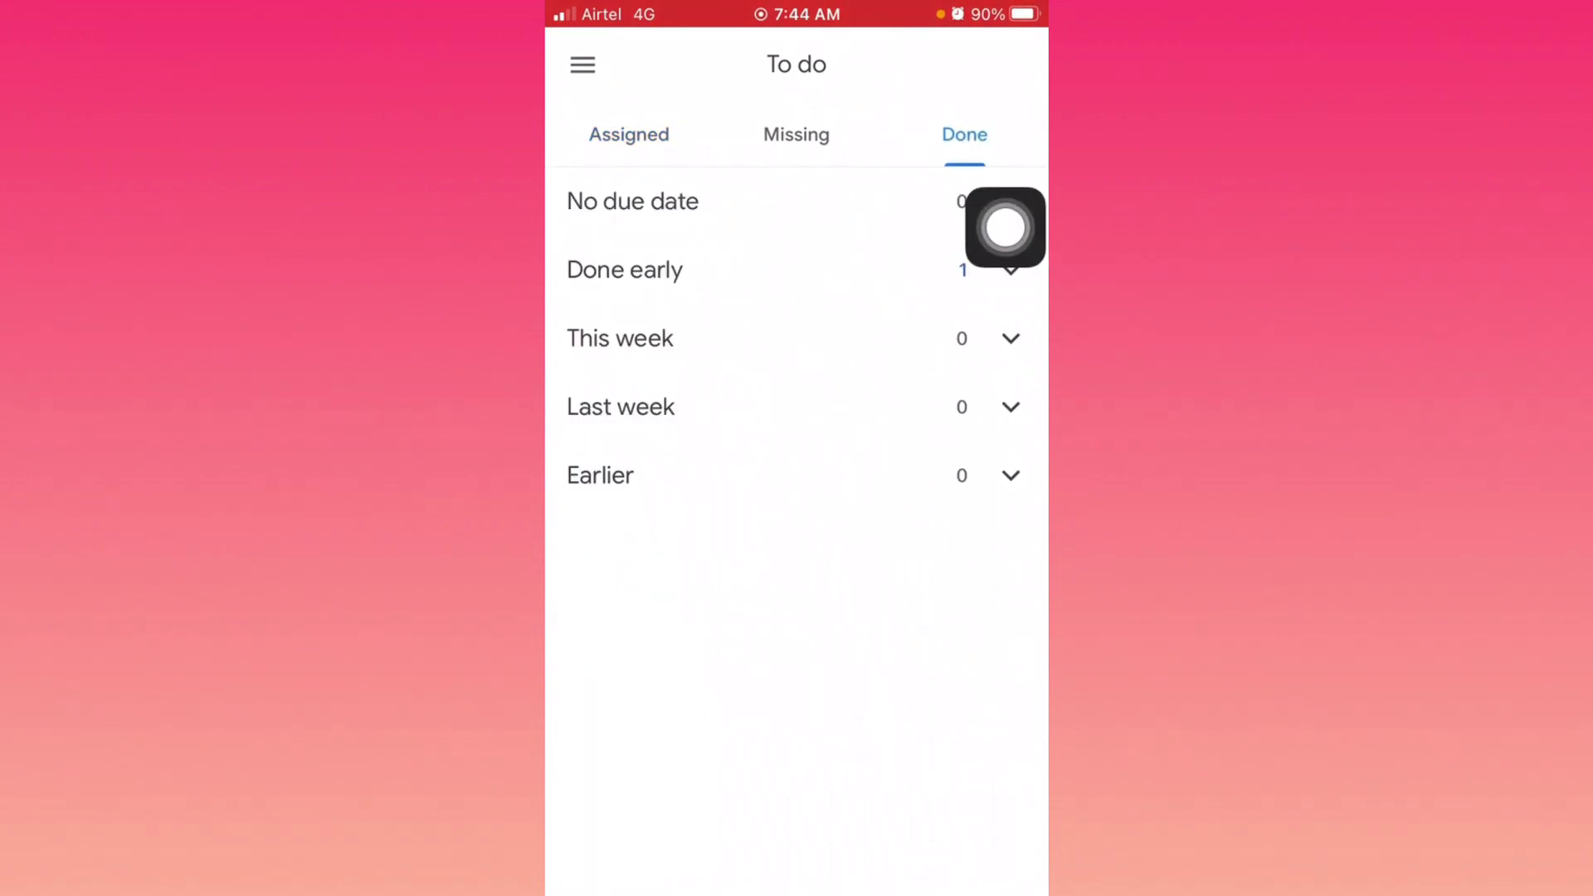
left_click_drag(1004, 227, 734, 614)
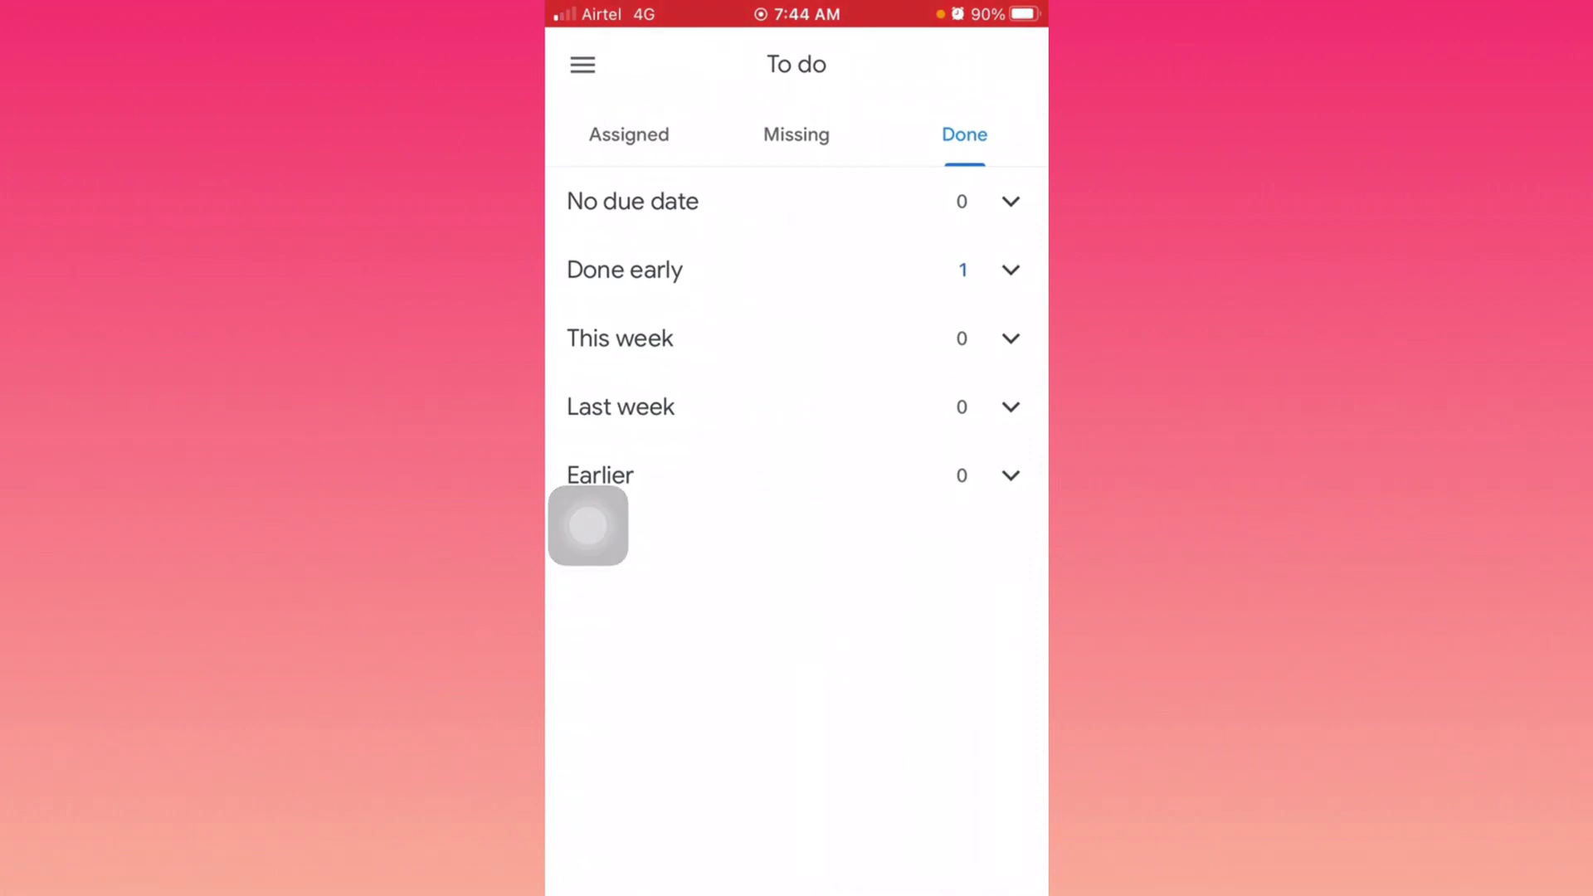
left_click(1010, 270)
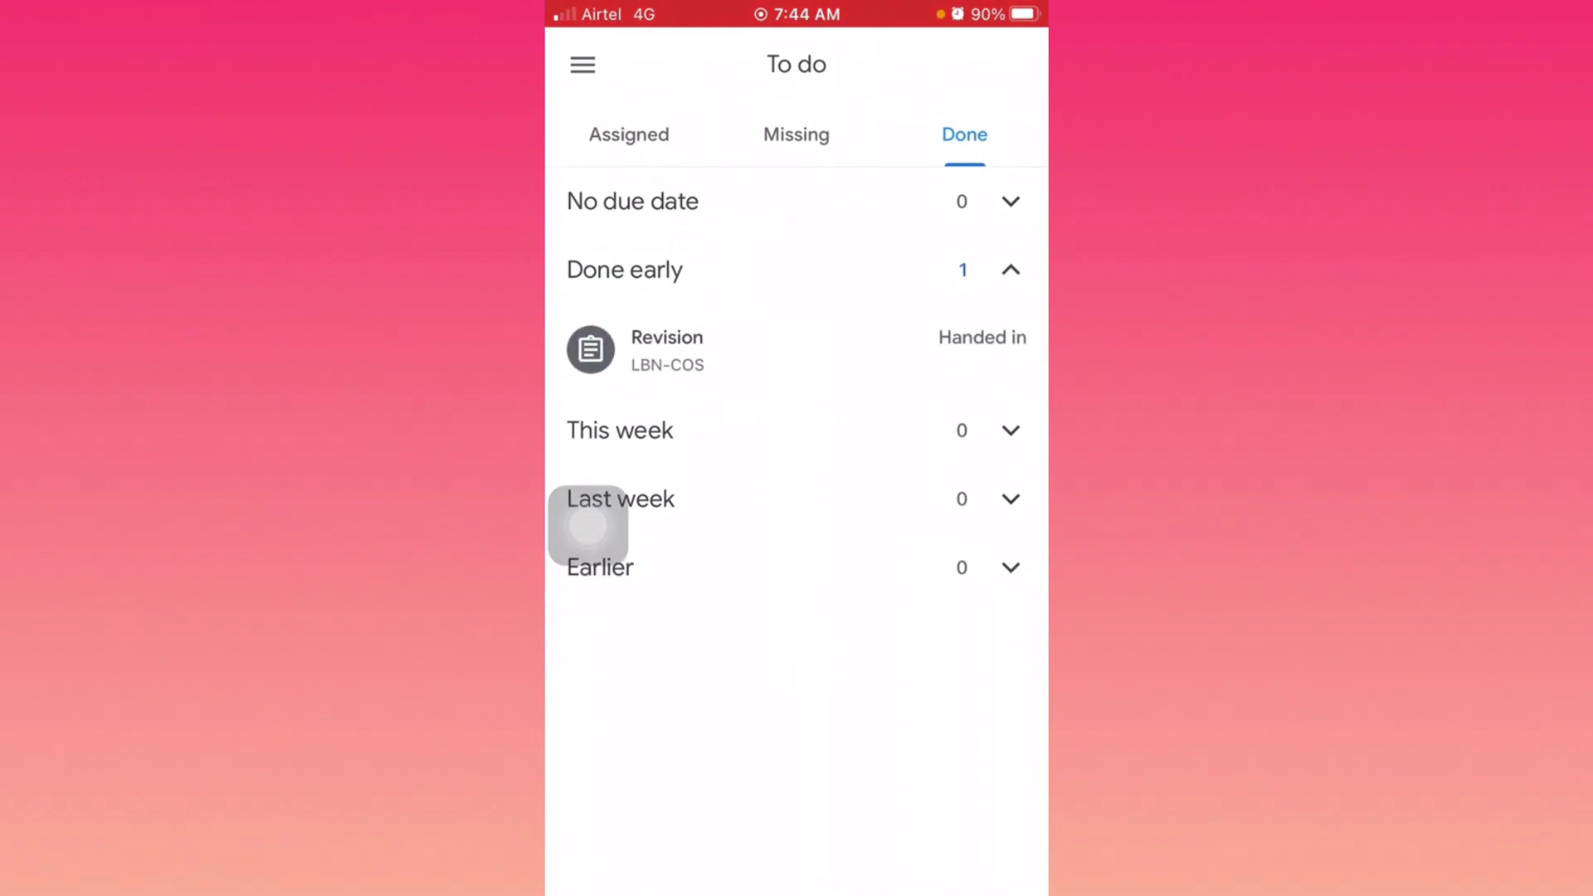
left_click(667, 349)
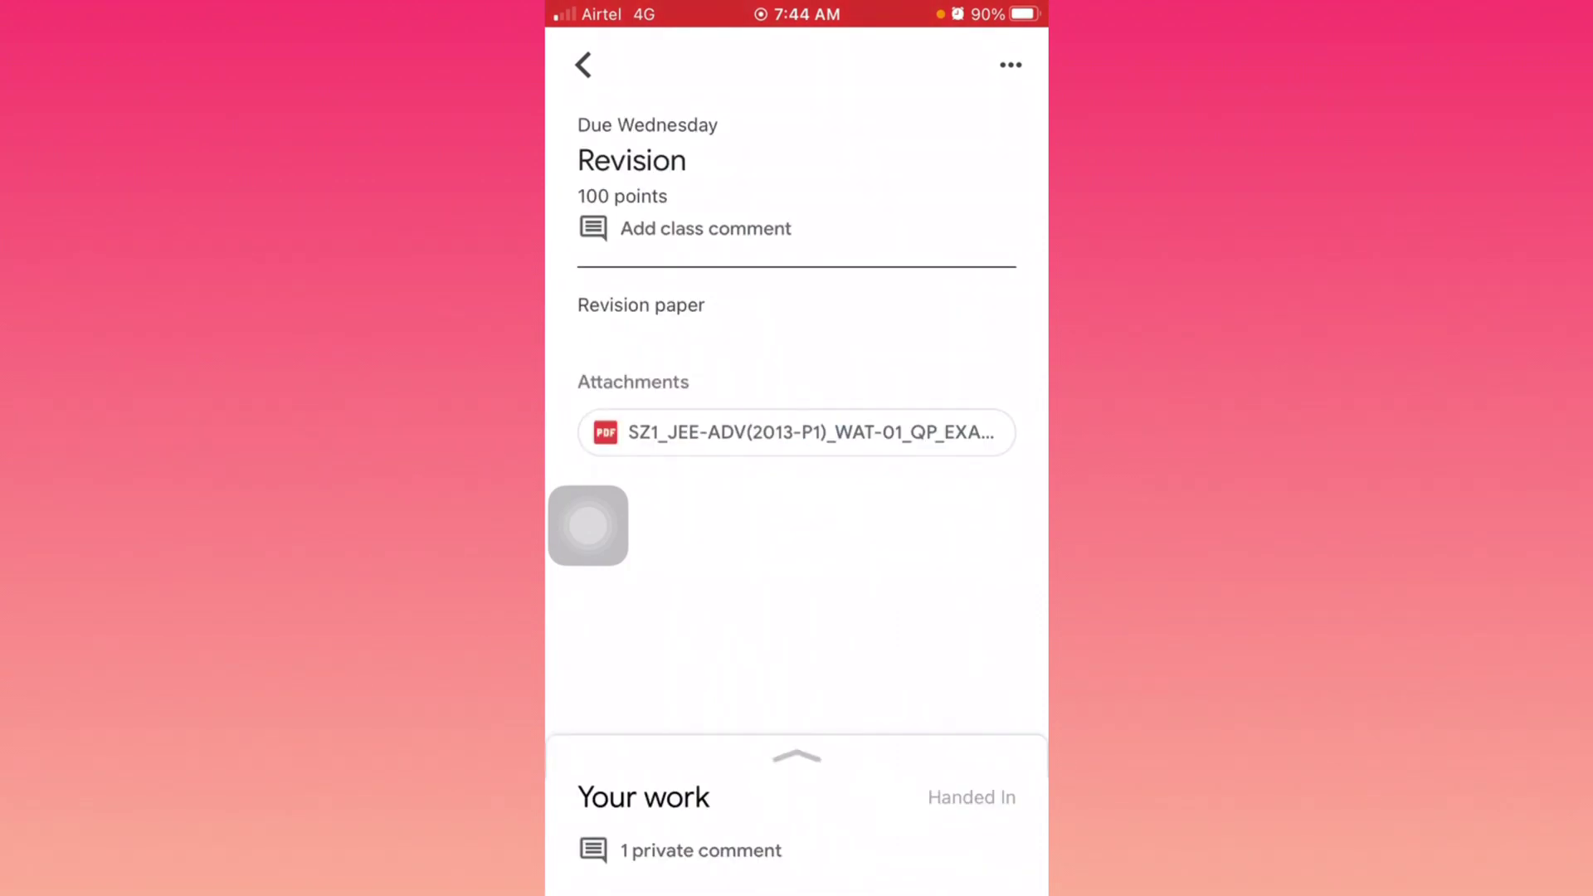
left_click(583, 65)
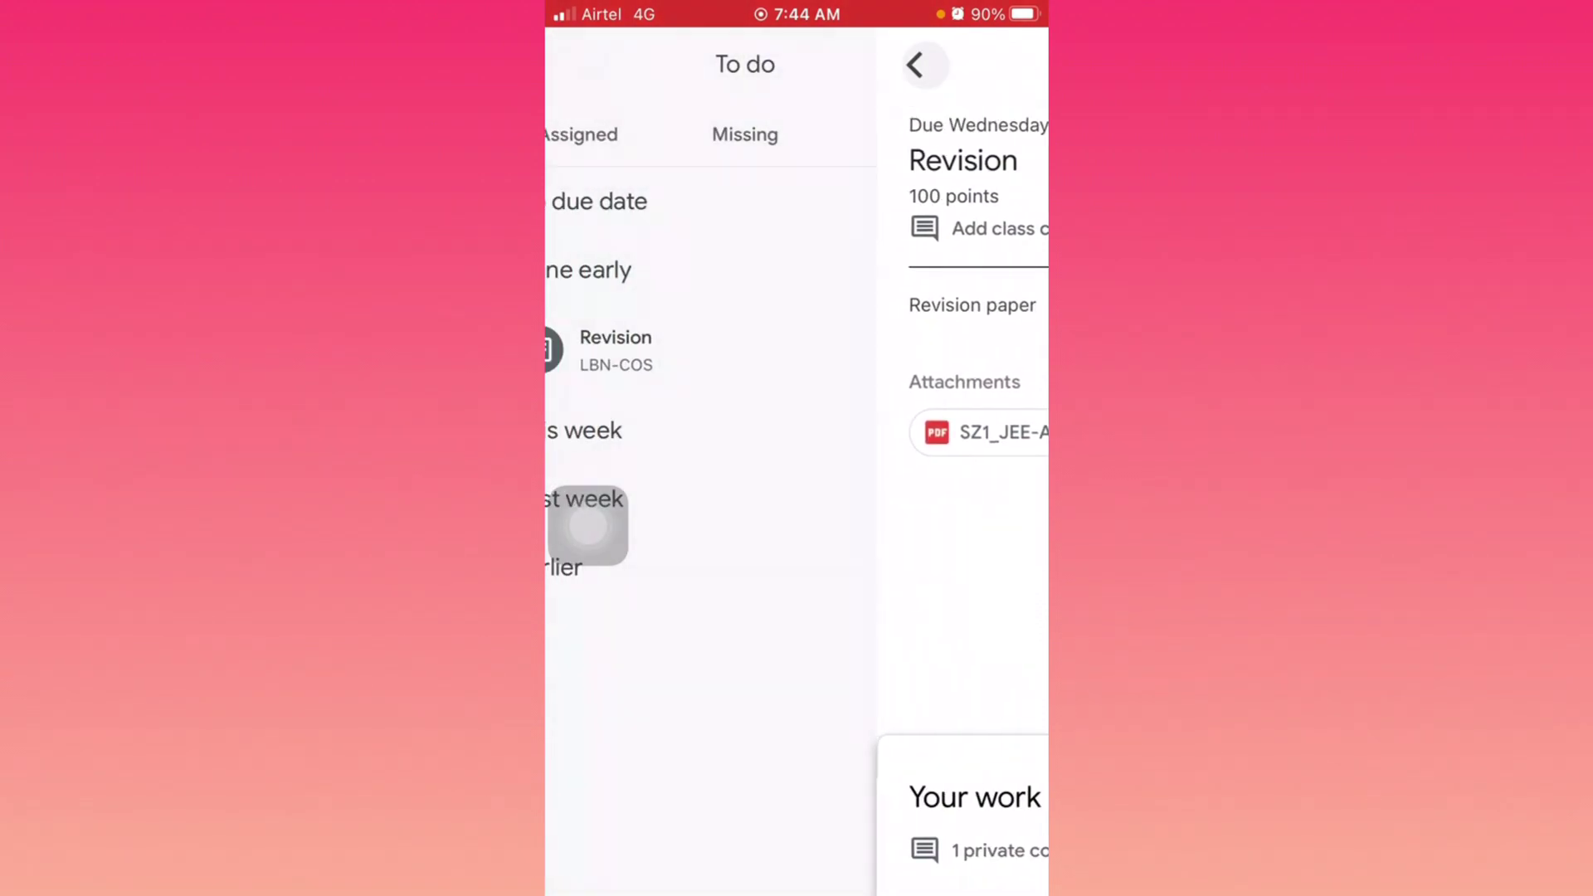
left_click(667, 348)
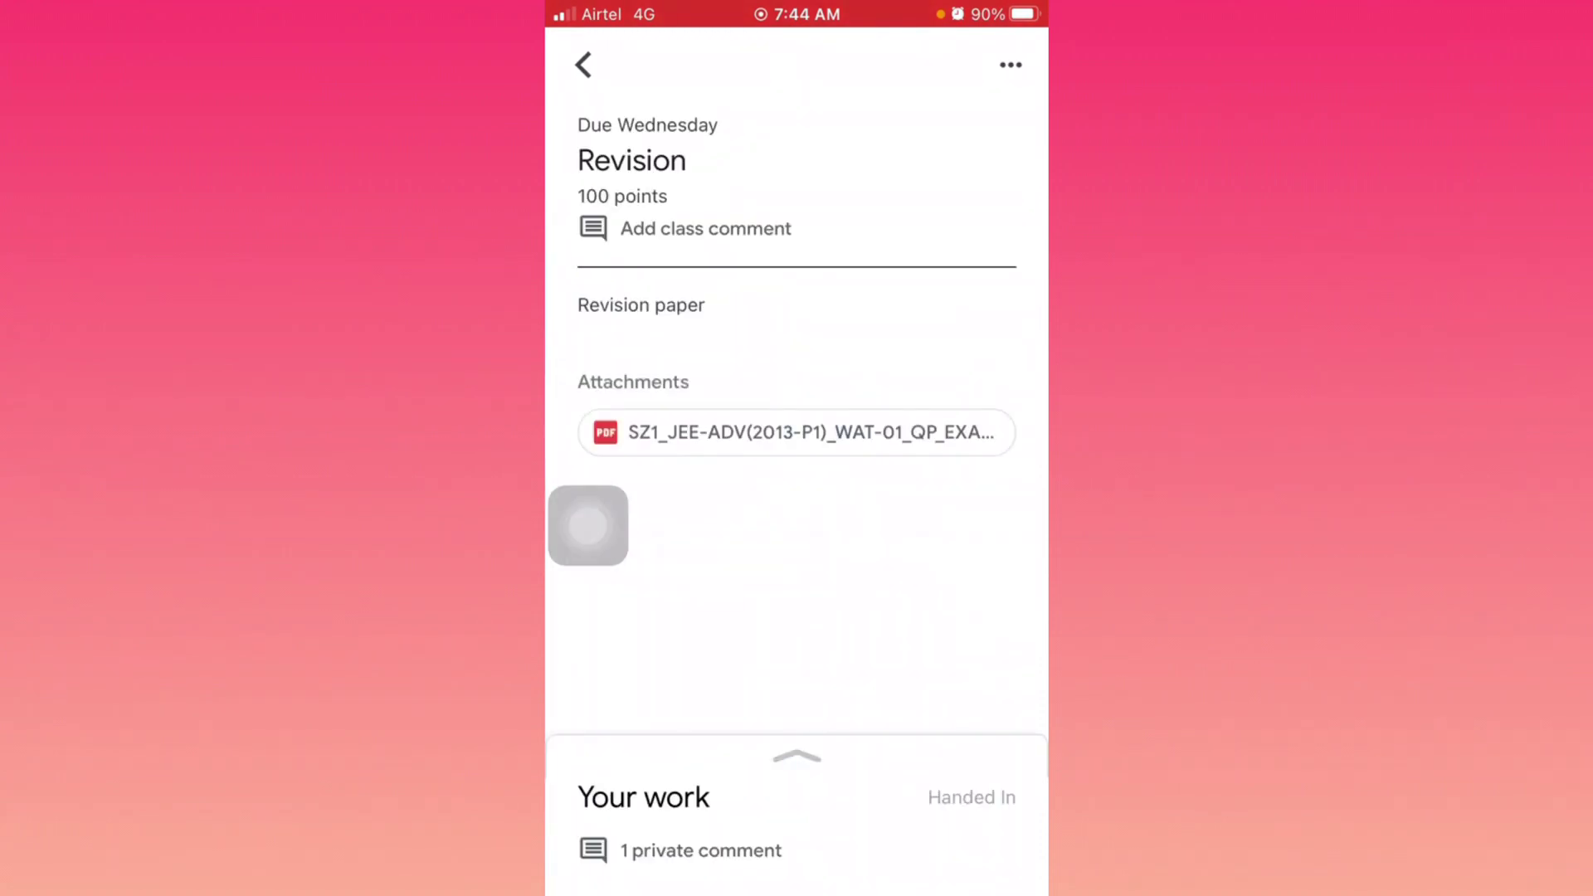
left_click(796, 771)
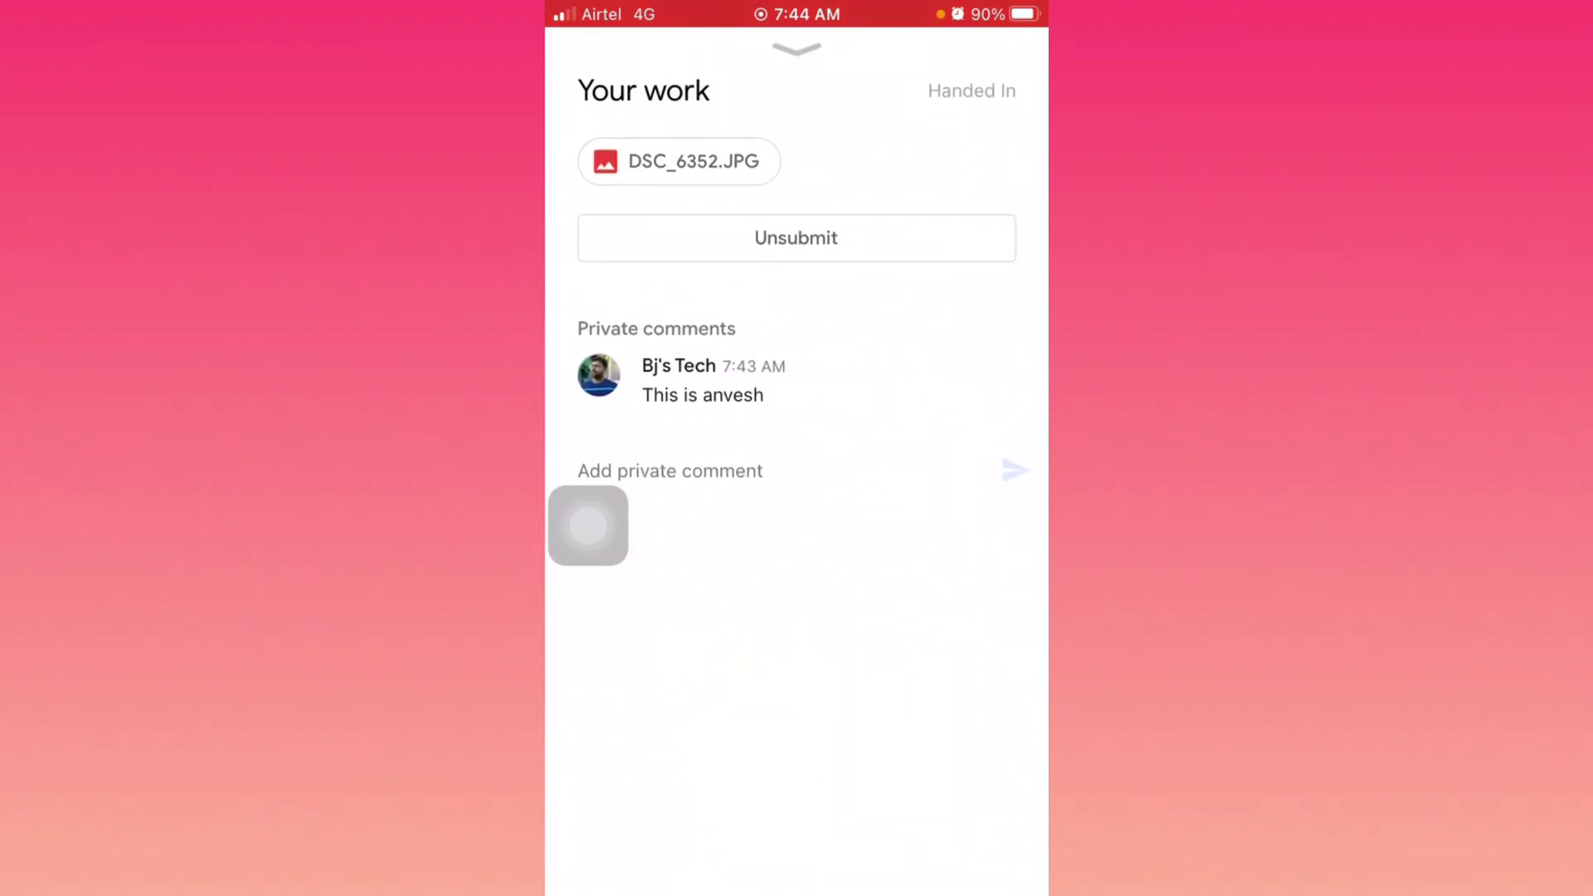
left_click(797, 48)
left_click(580, 61)
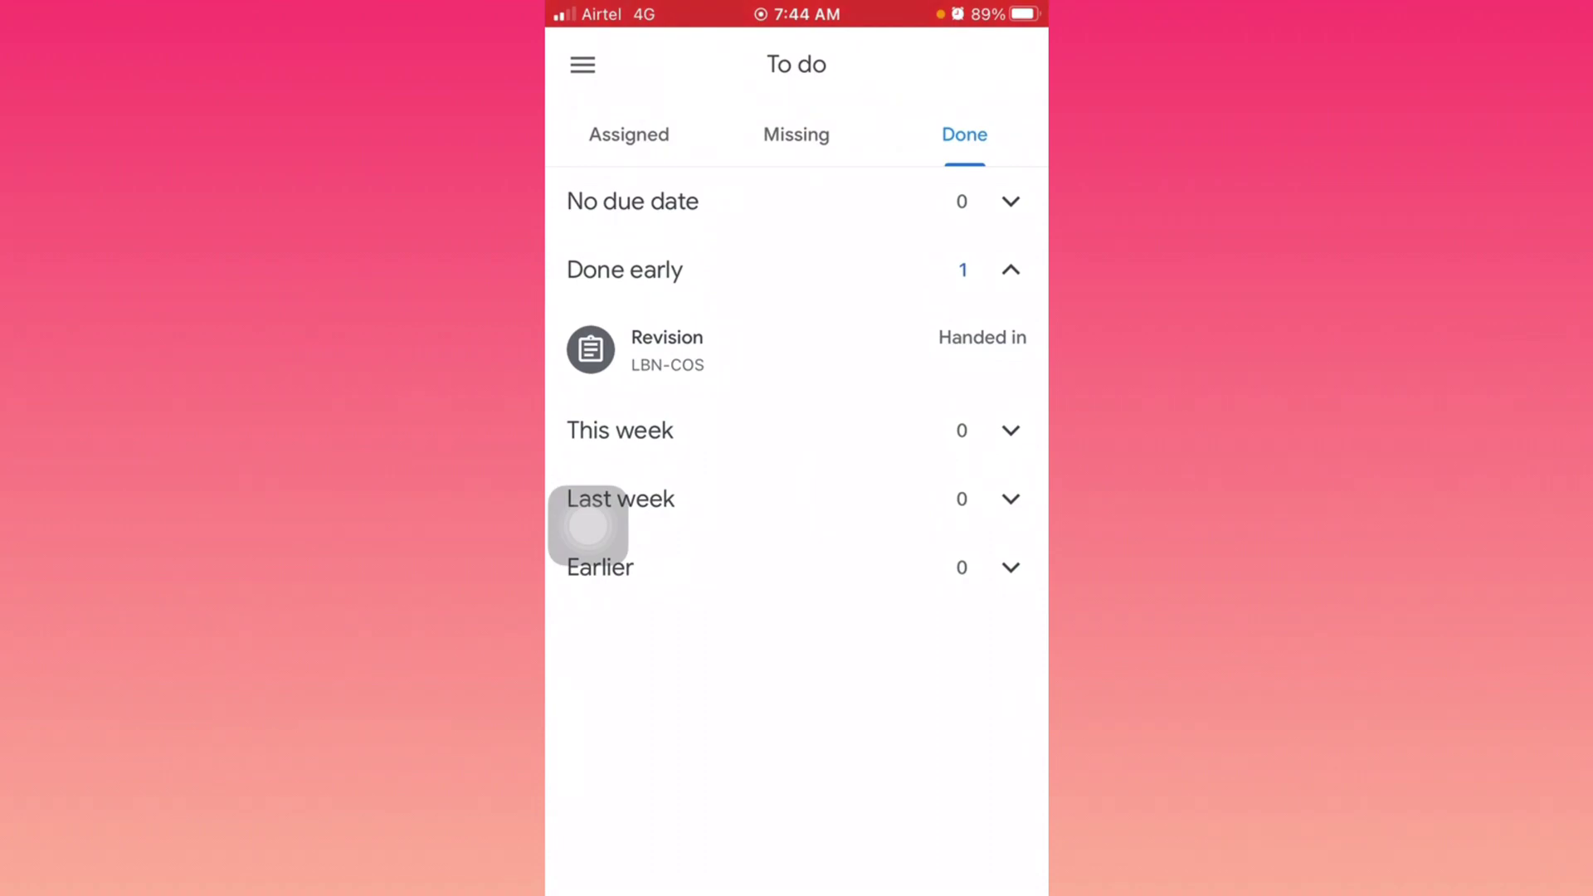
Navigate through the To do list back to the LBN-COS class stream
left_click(582, 64)
left_click(659, 292)
left_click(628, 135)
left_click(583, 64)
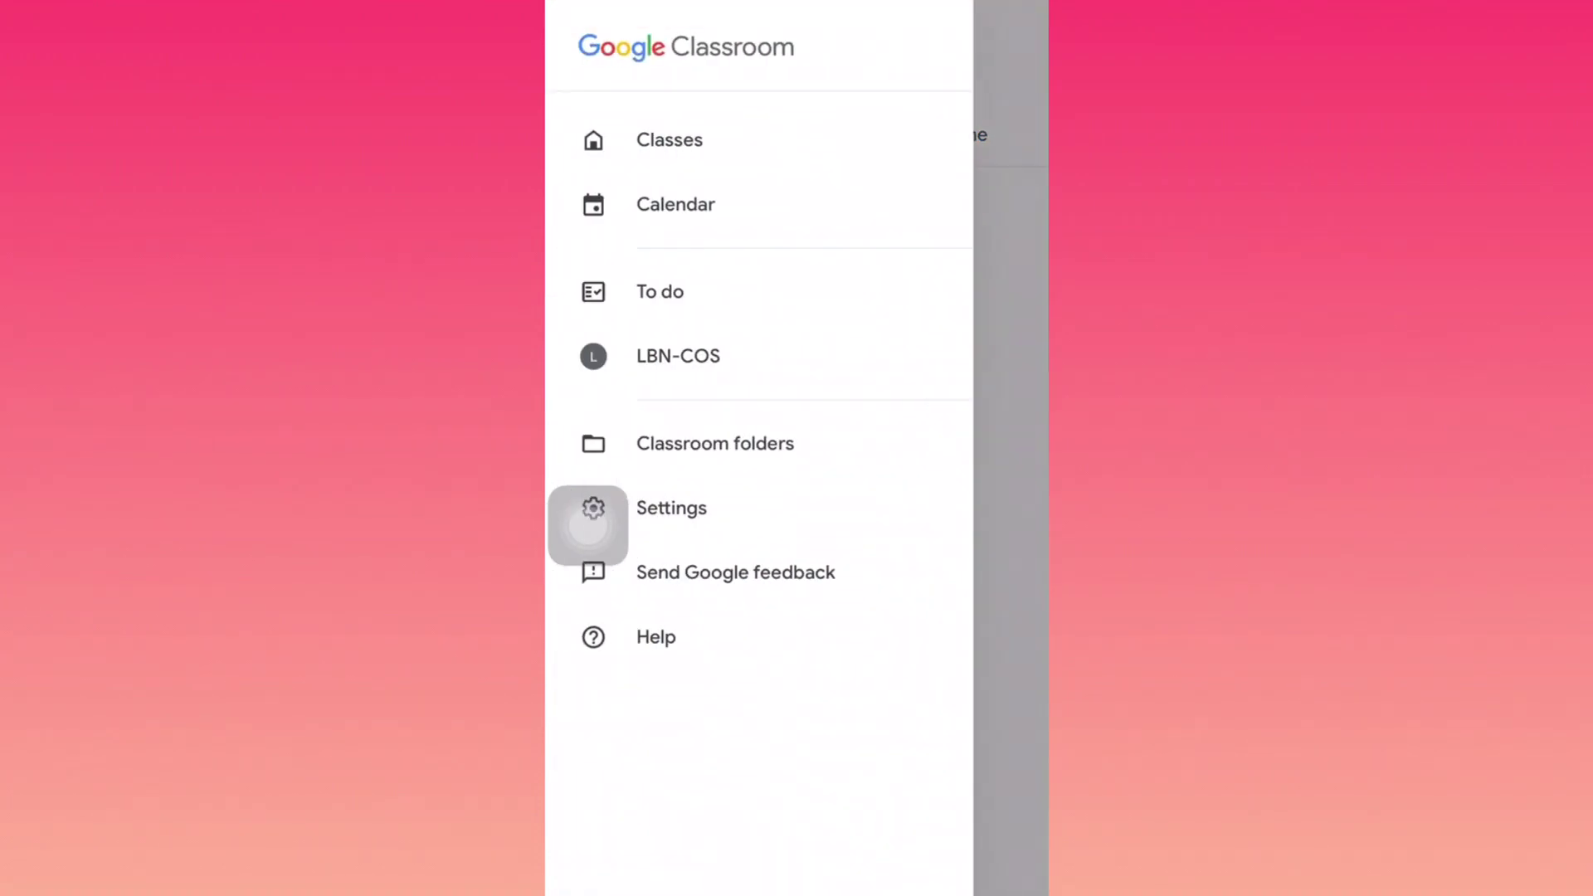
left_click(676, 356)
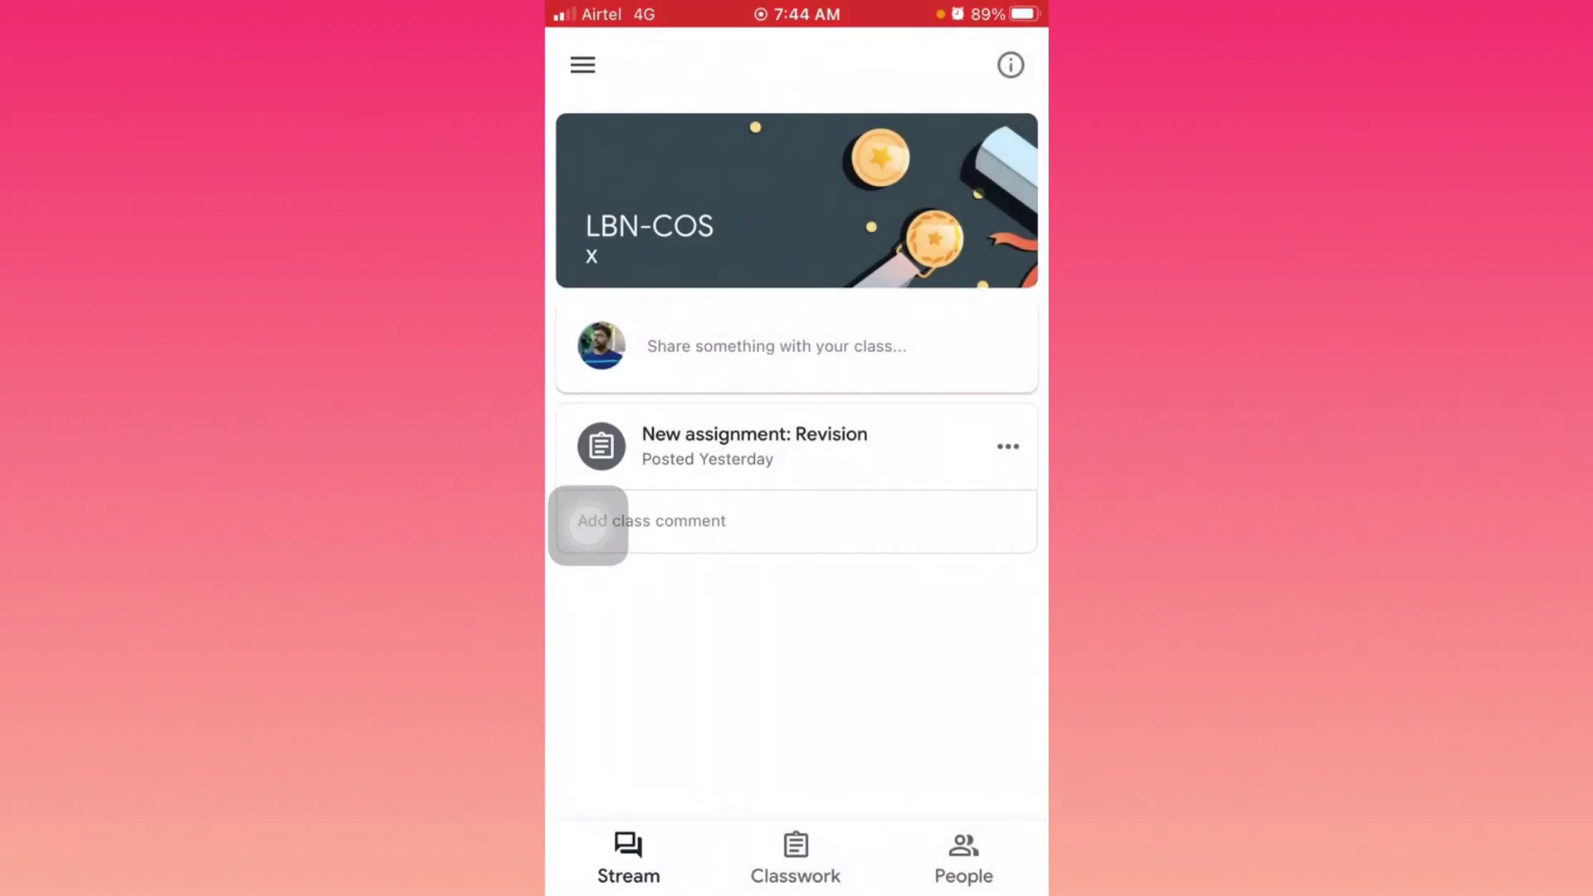
left_click_drag(589, 525, 588, 721)
Draft a class comment 'Check h' on the Revision post and leave without posting
left_click(664, 521)
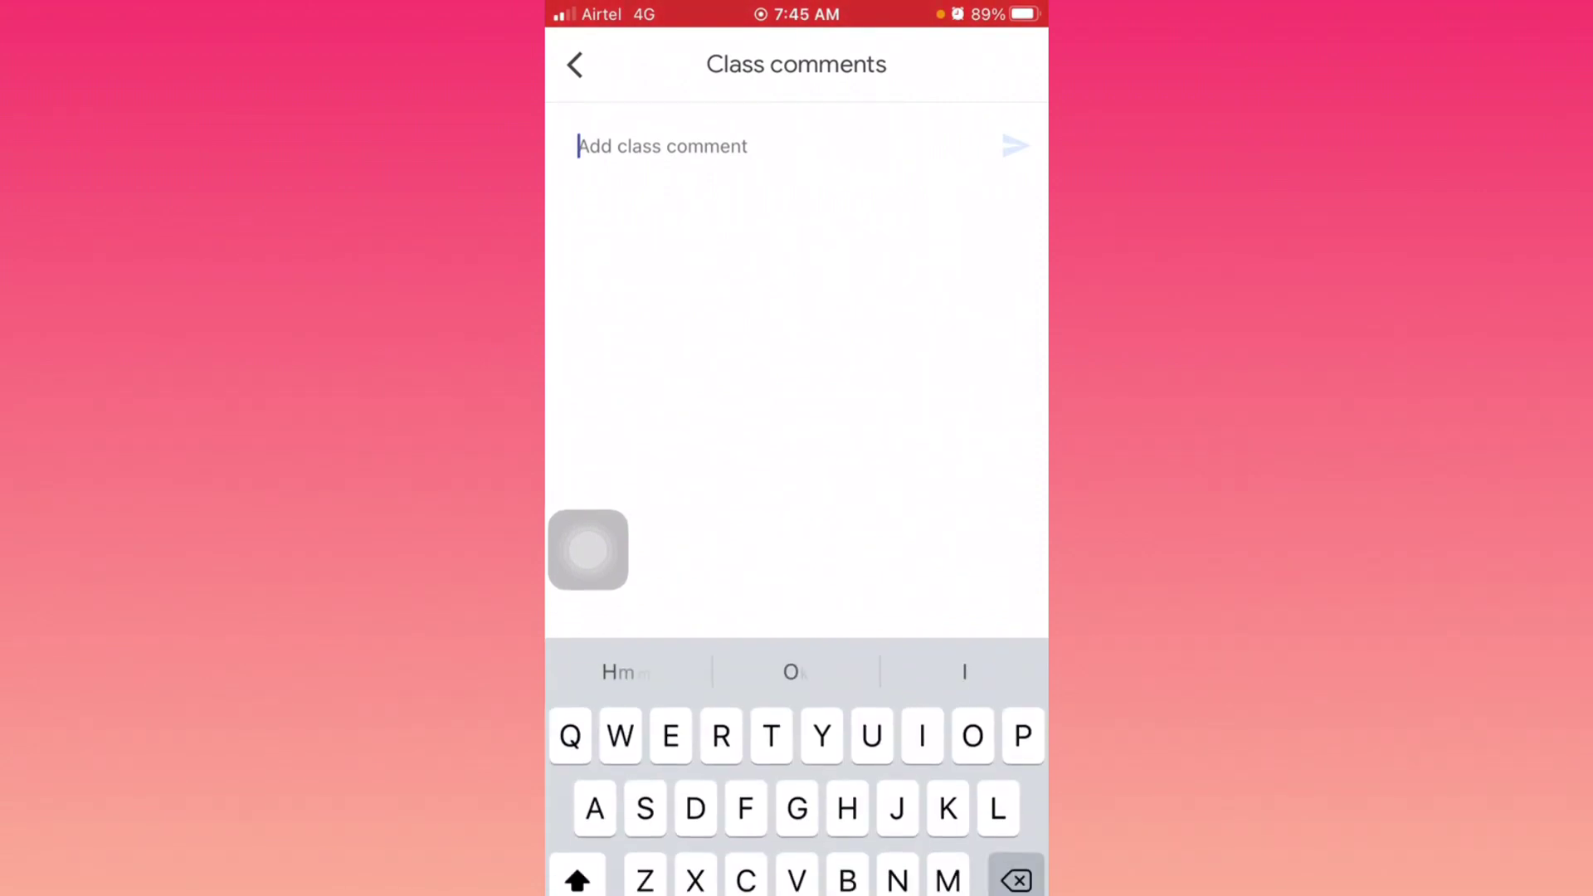
type("Check h")
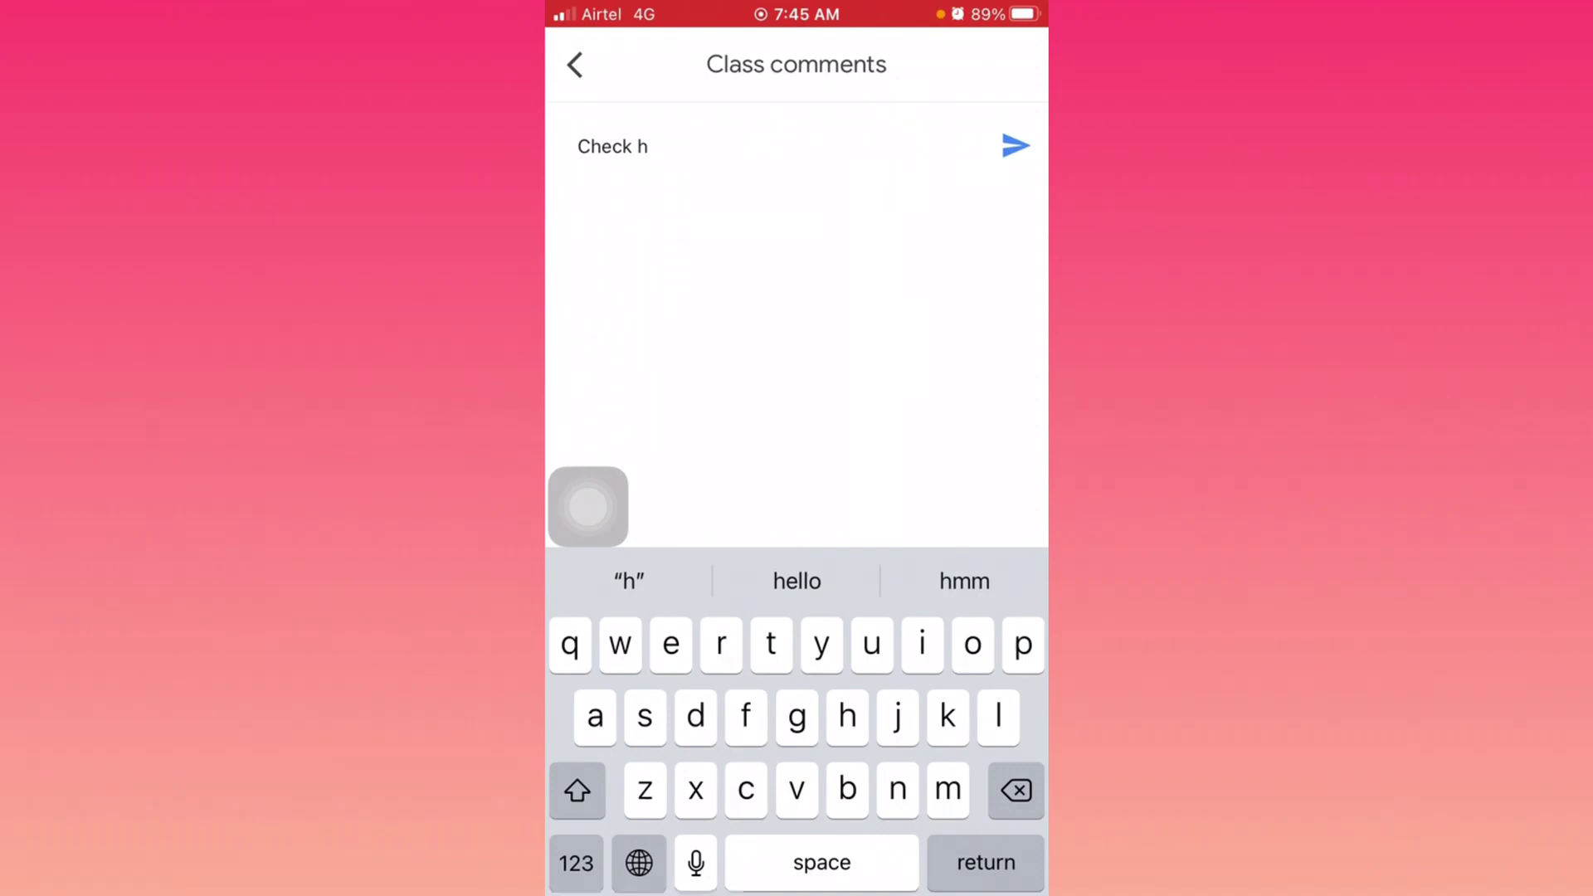
left_click(574, 63)
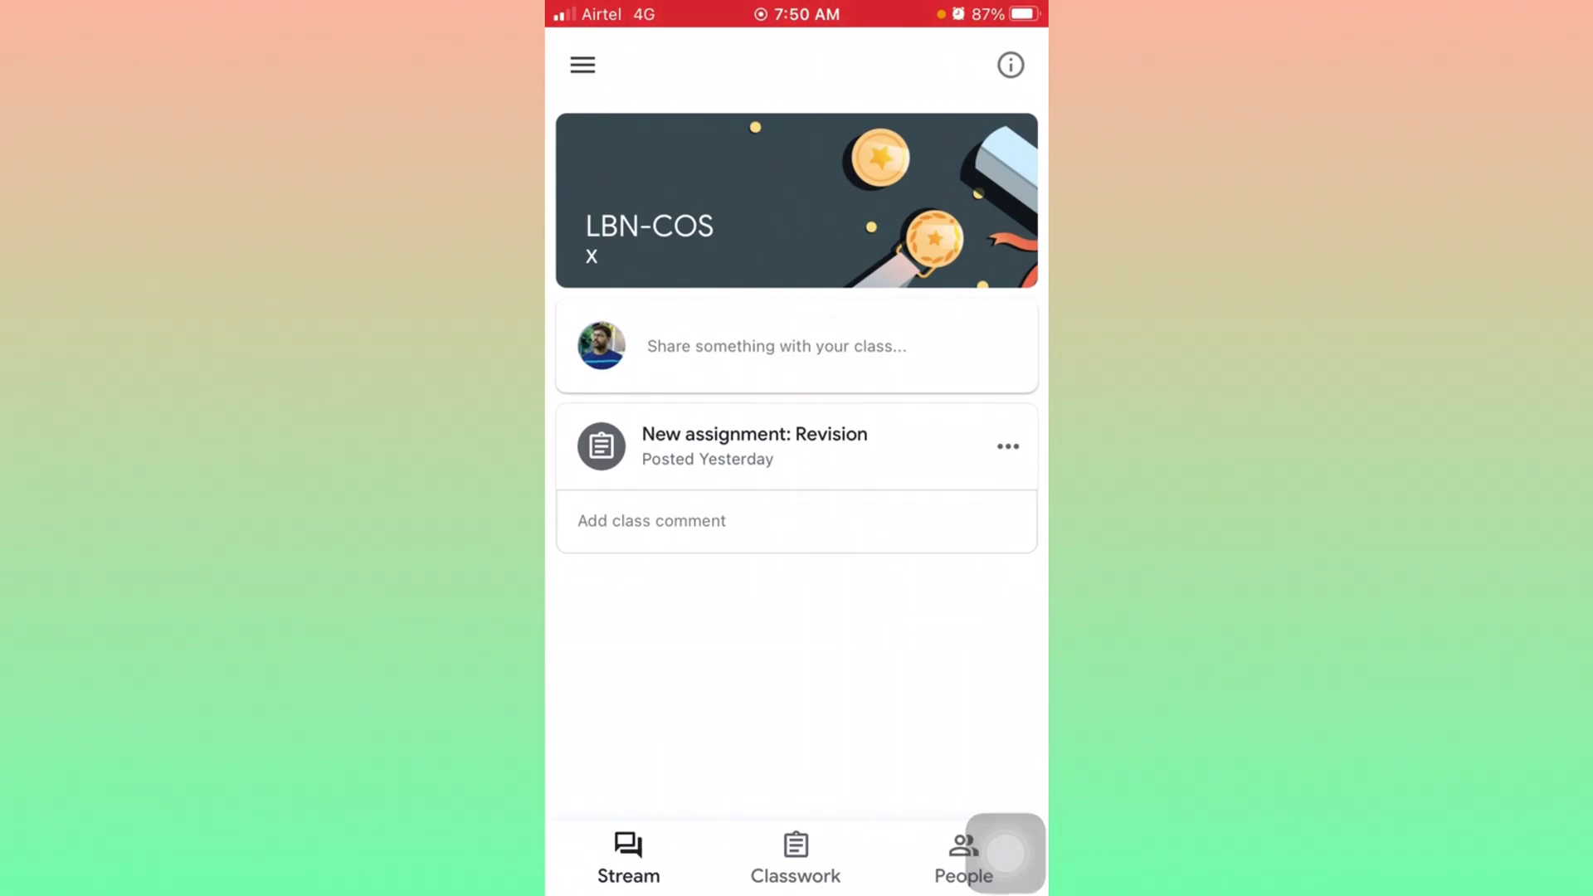
Open the Classroom folders in Google Drive from the navigation menu
left_click(583, 65)
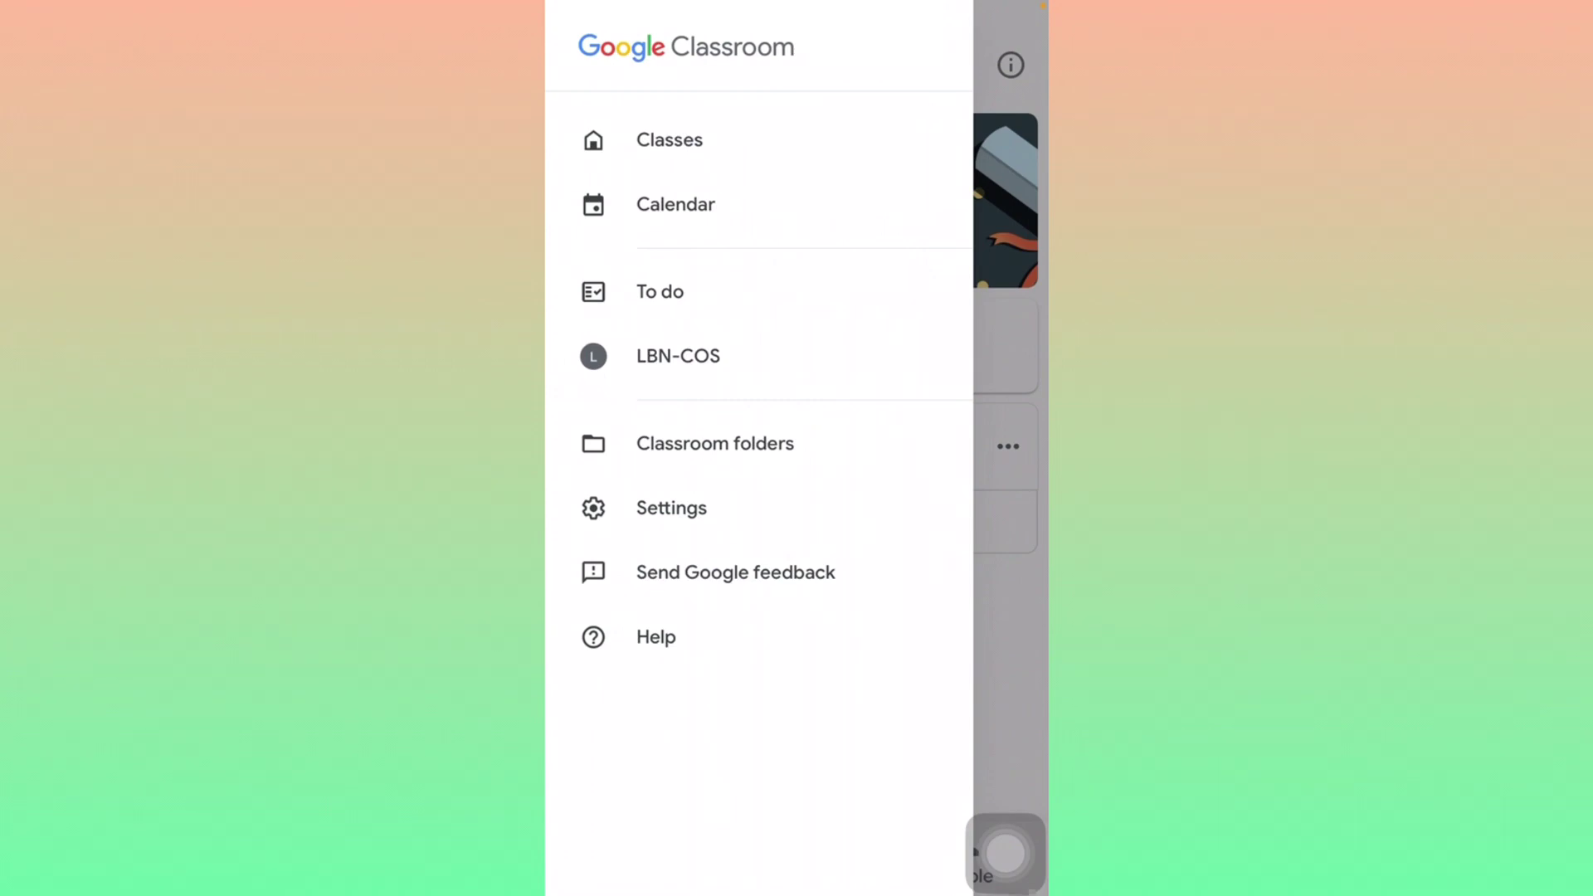
left_click(715, 443)
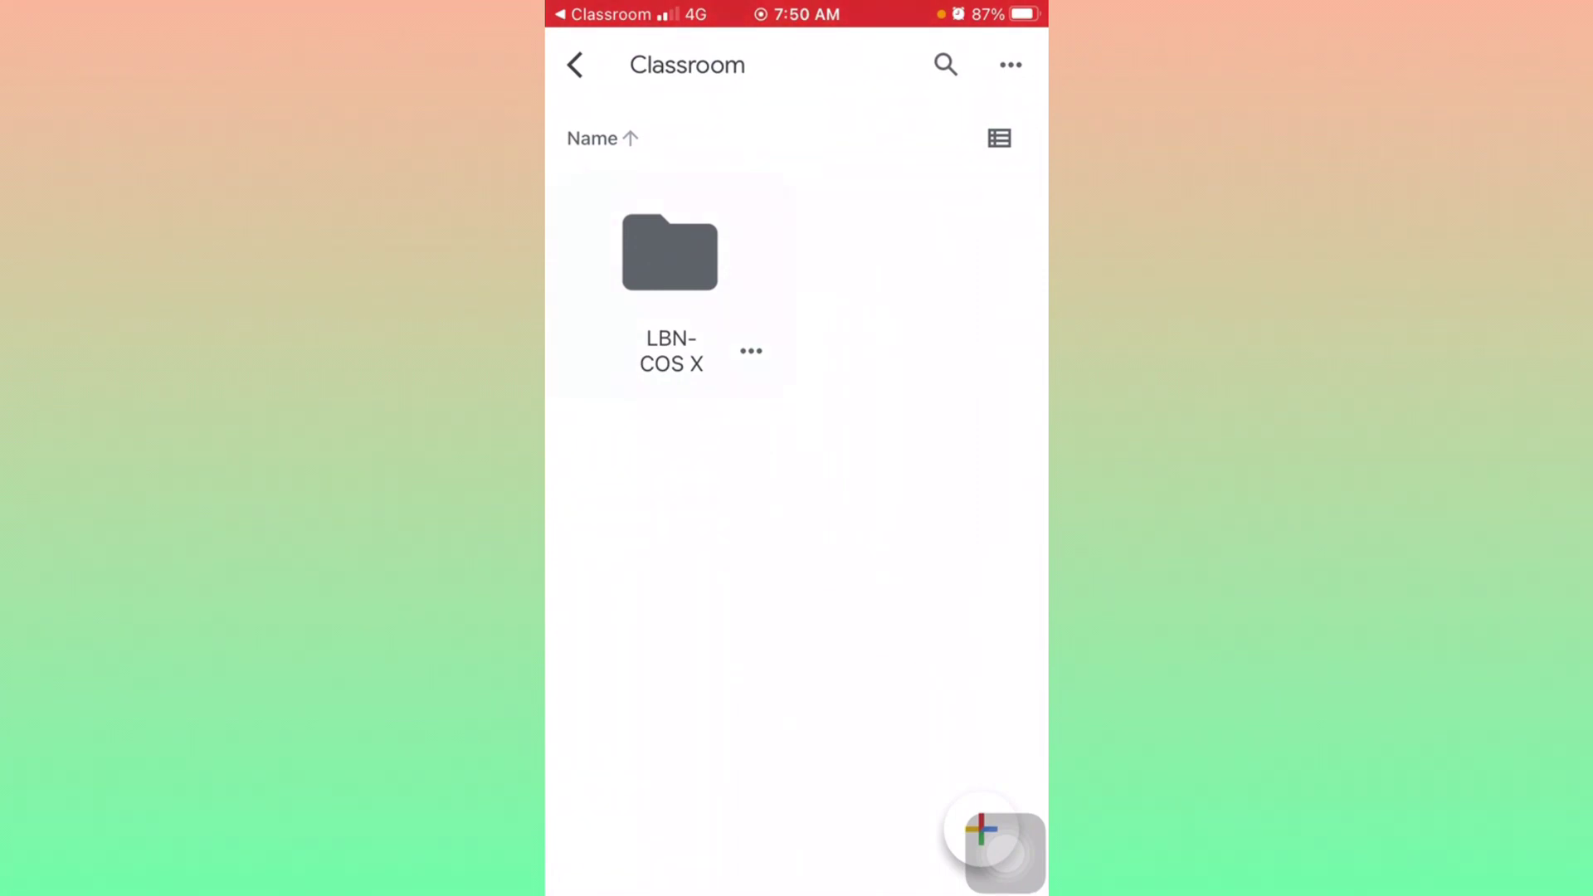
Open the LBN-COS X folder and briefly preview the Bj's Tech - Revision document
left_click(669, 282)
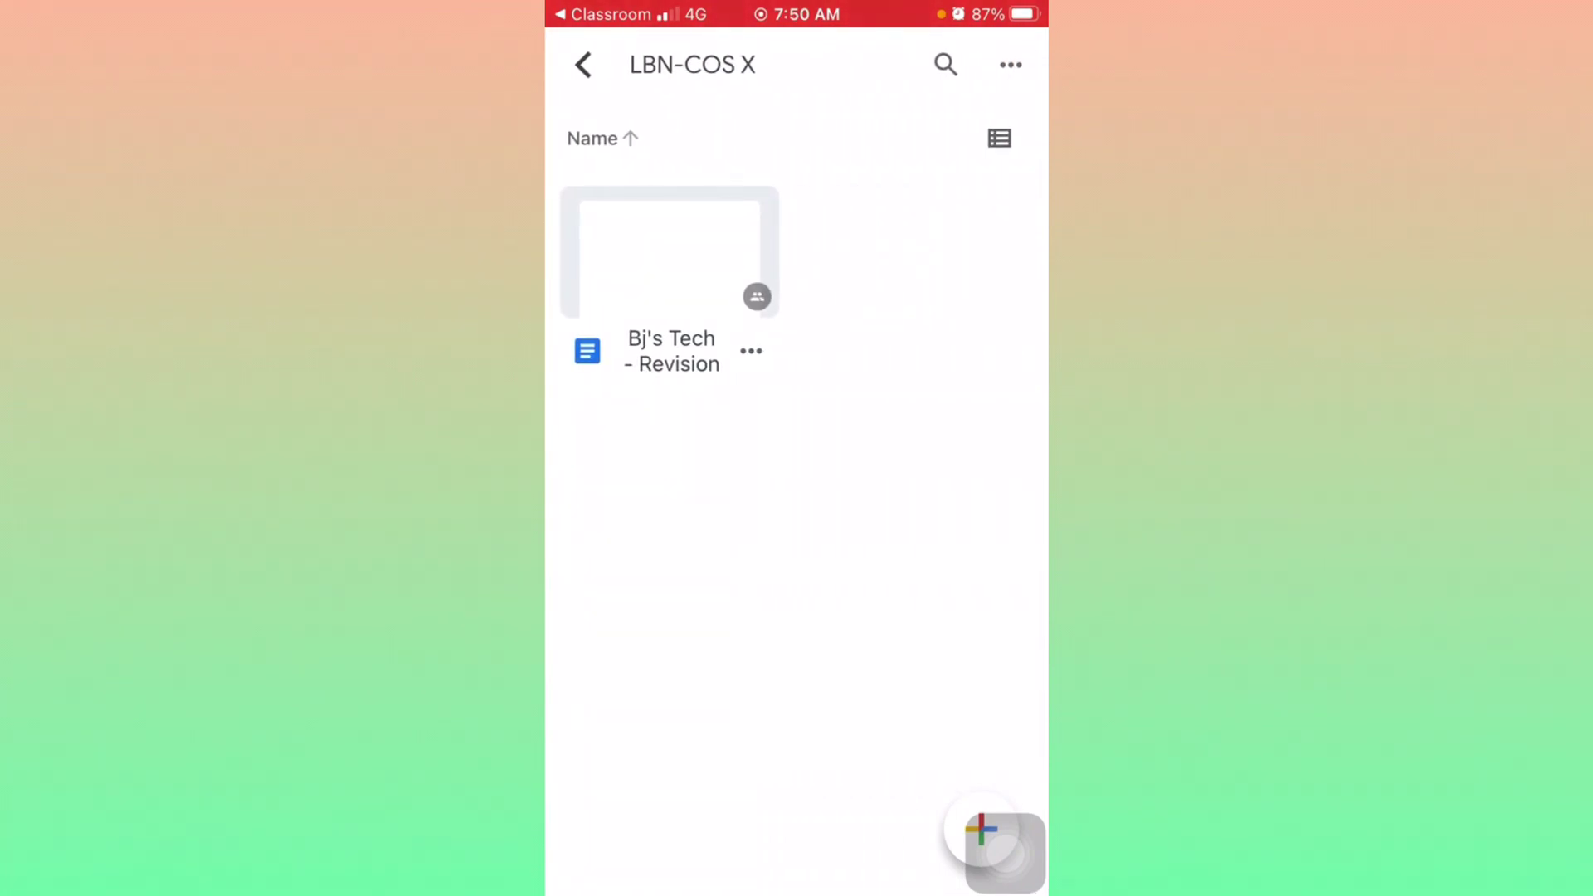
left_click(730, 312)
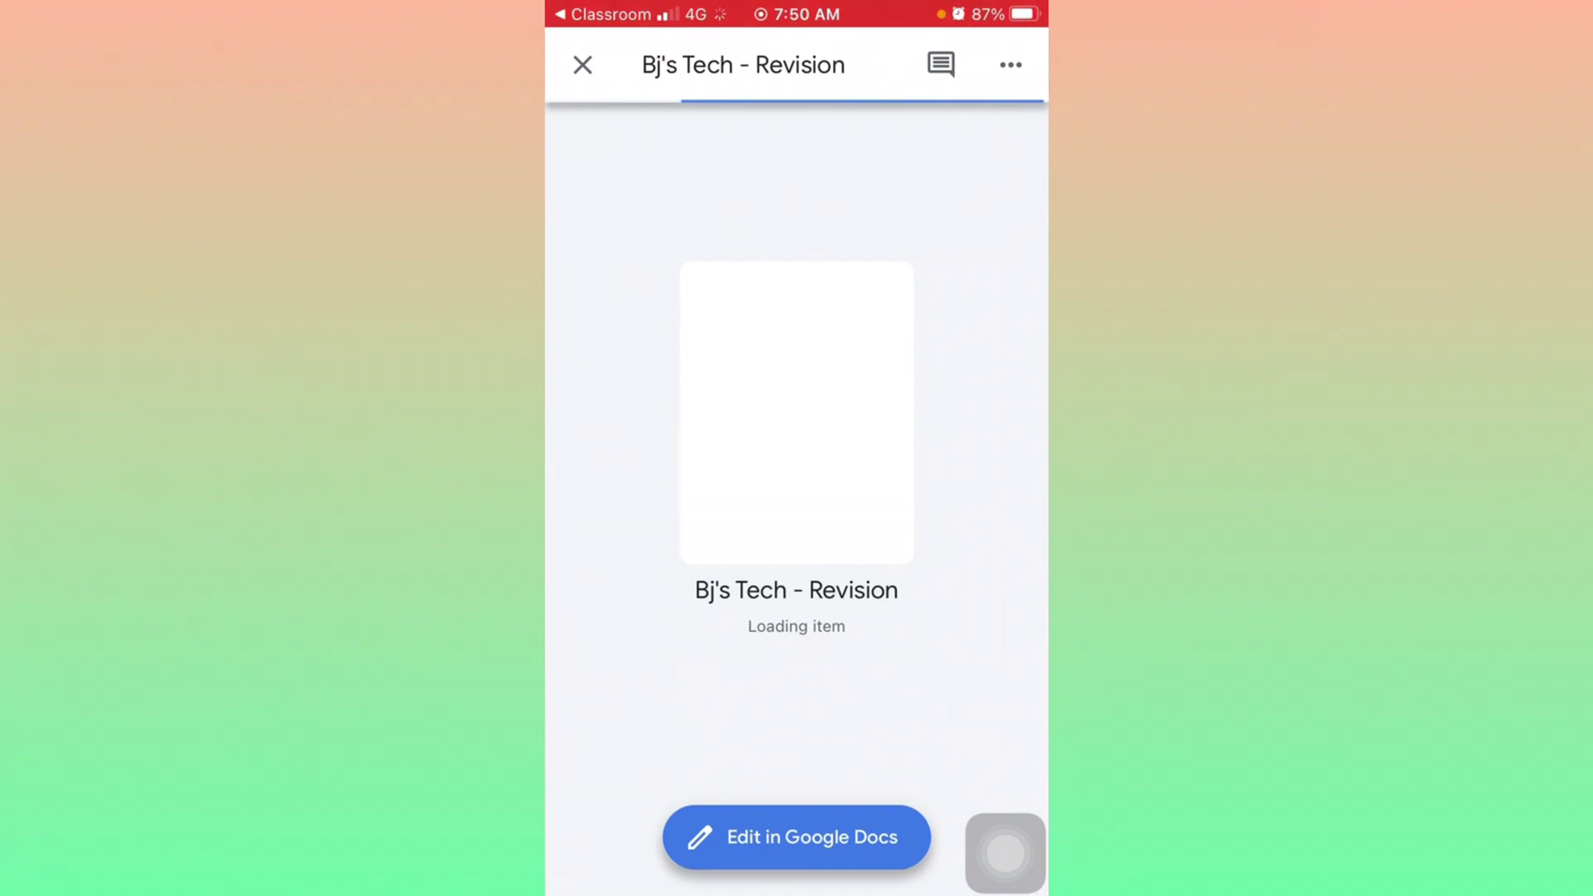
left_click(582, 65)
left_click(582, 797)
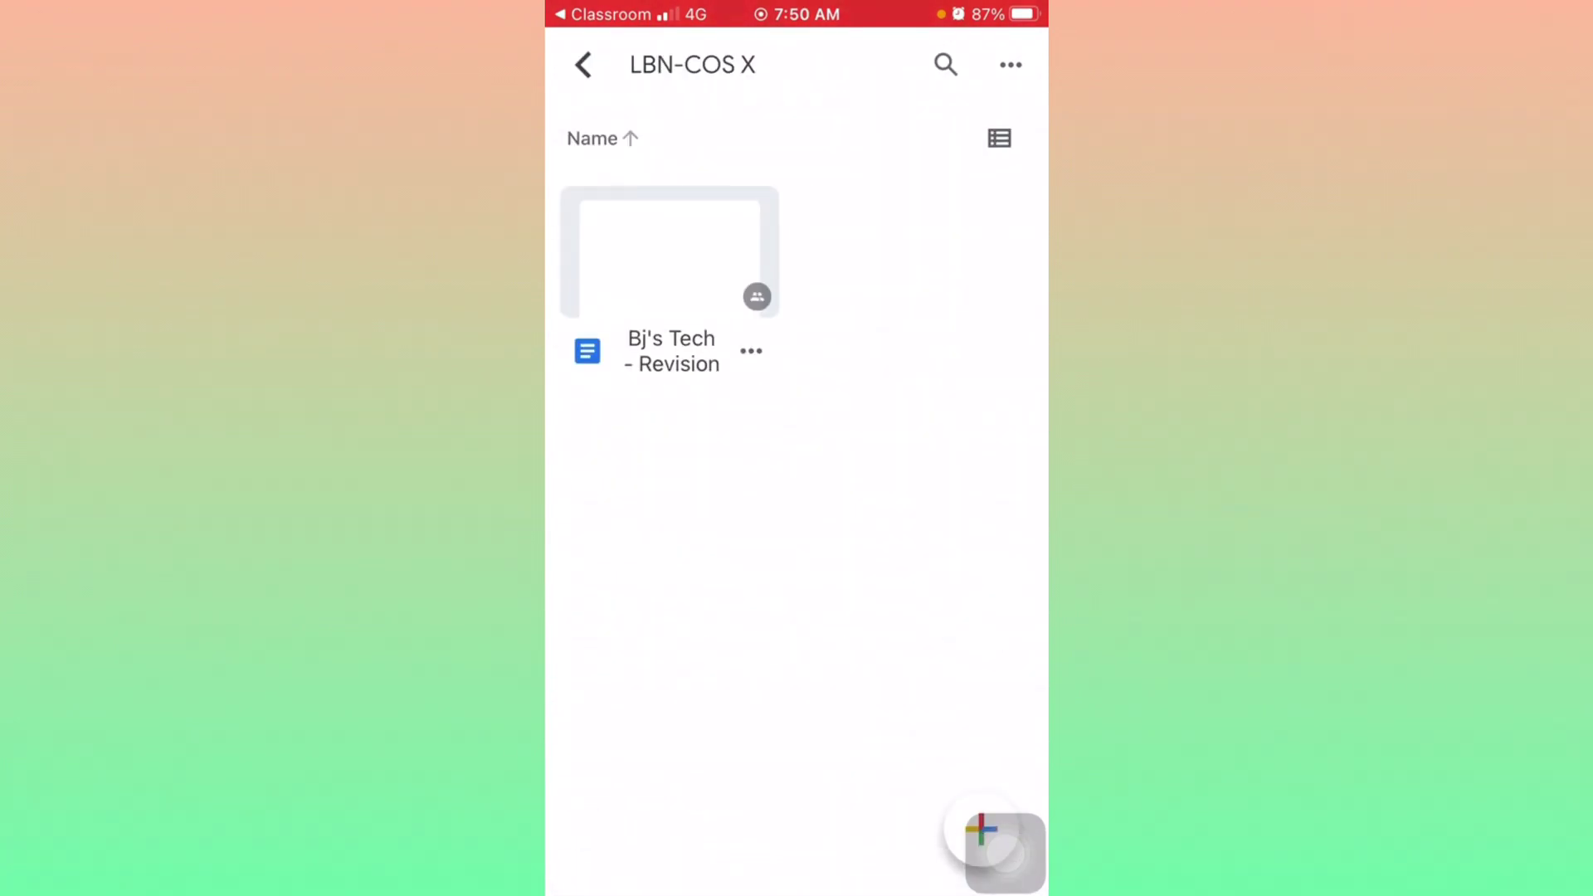